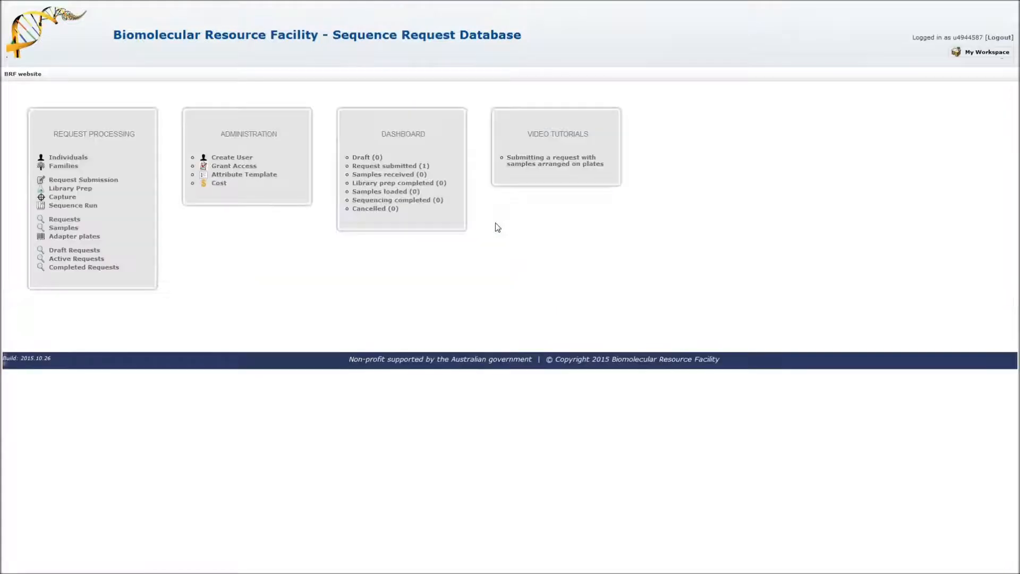
- Find request #3 in the request list and open its detail page
click(64, 220)
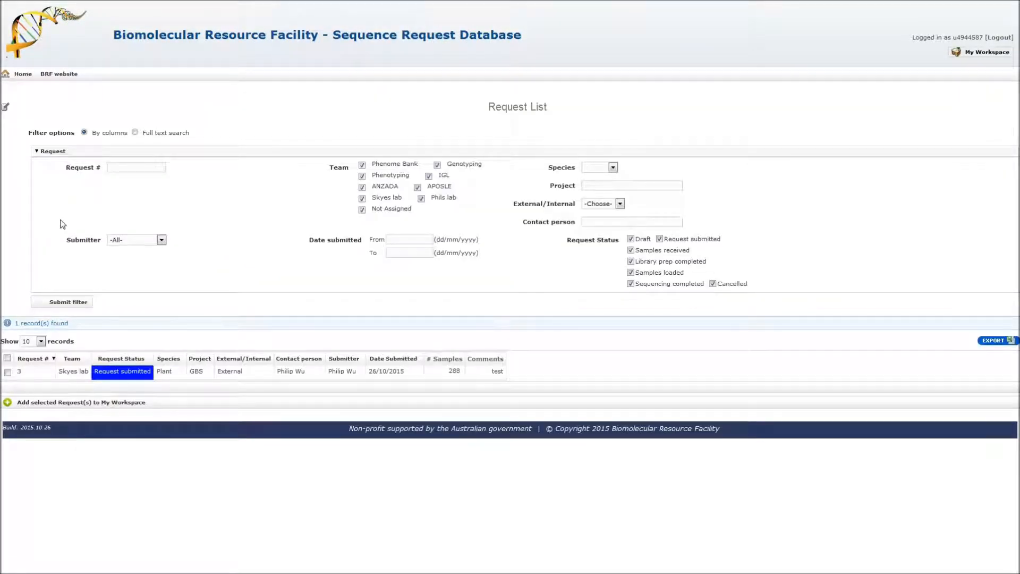
click(164, 371)
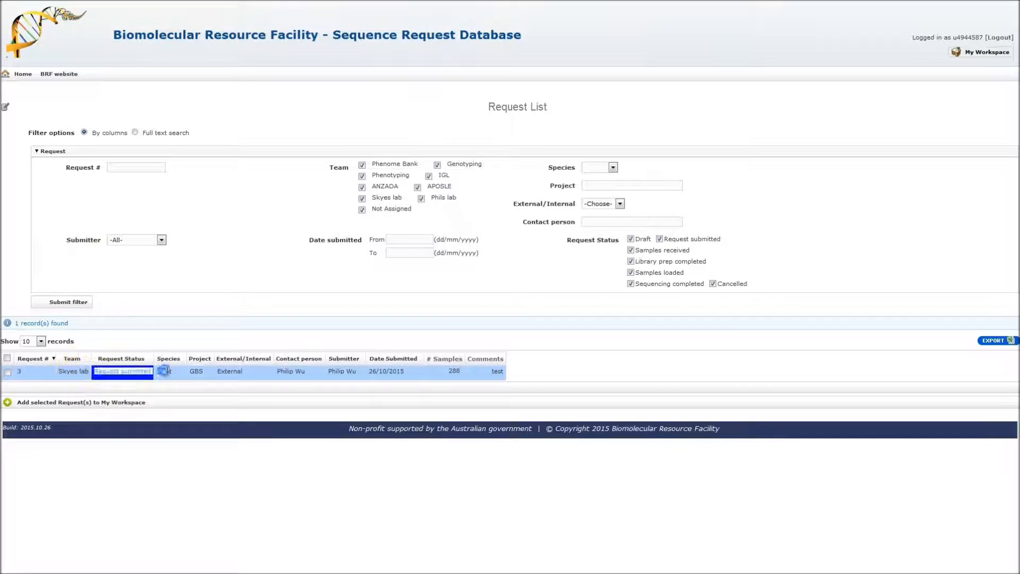
double_click(463, 372)
click(426, 368)
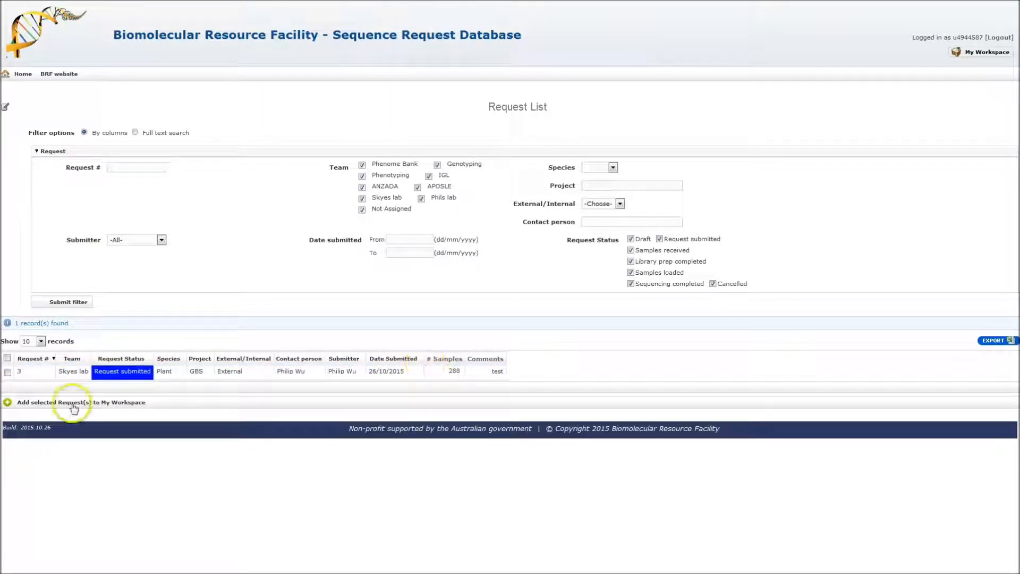
click(19, 372)
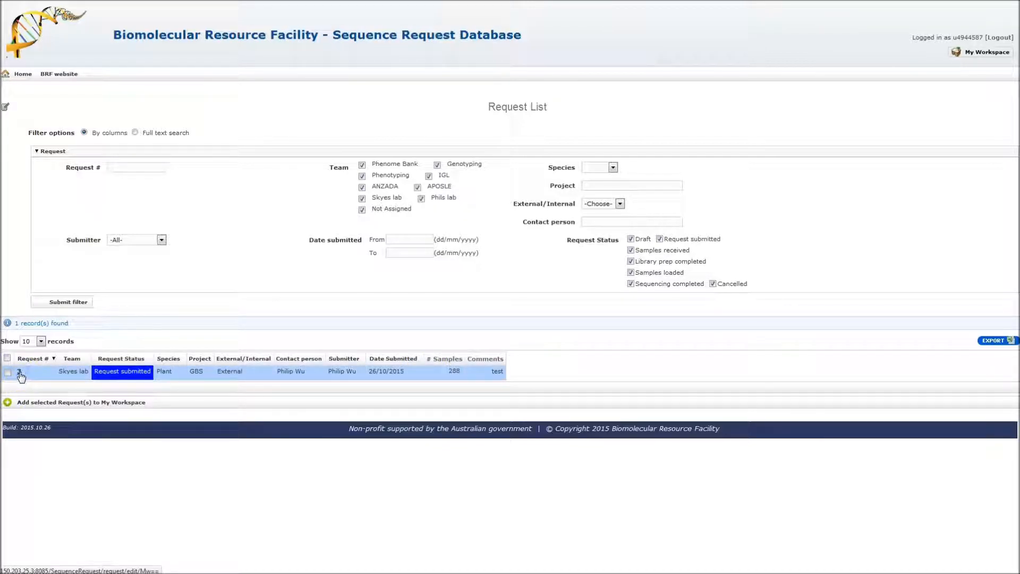
click(20, 372)
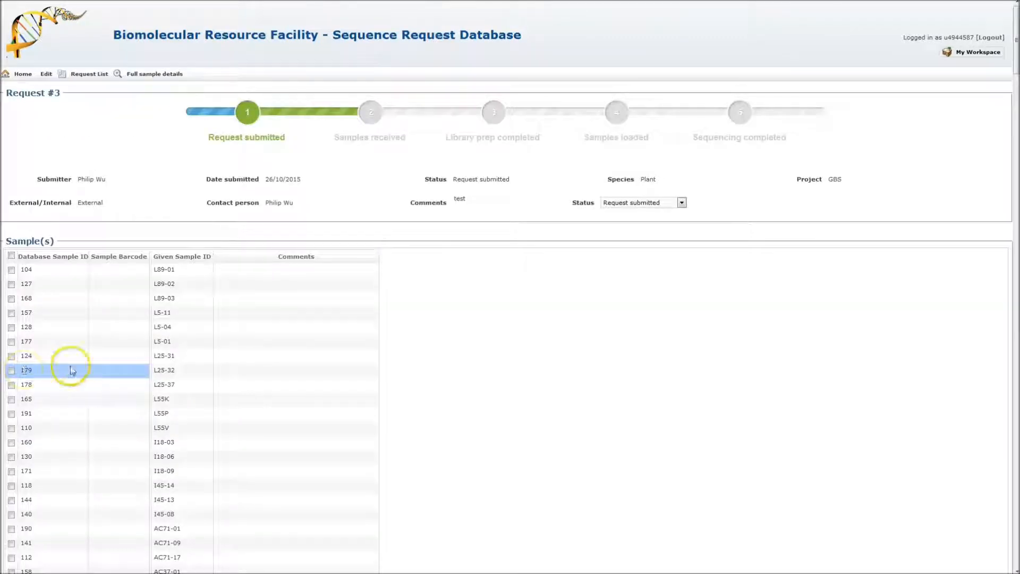
- Set the status of request #3 to Samples received and check the e-mail notification
click(617, 204)
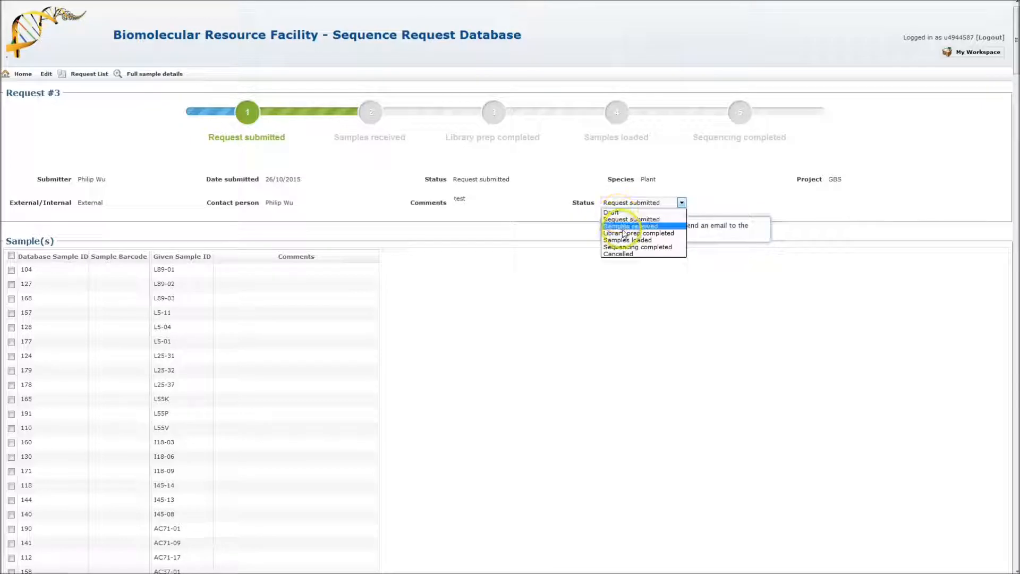
click(625, 226)
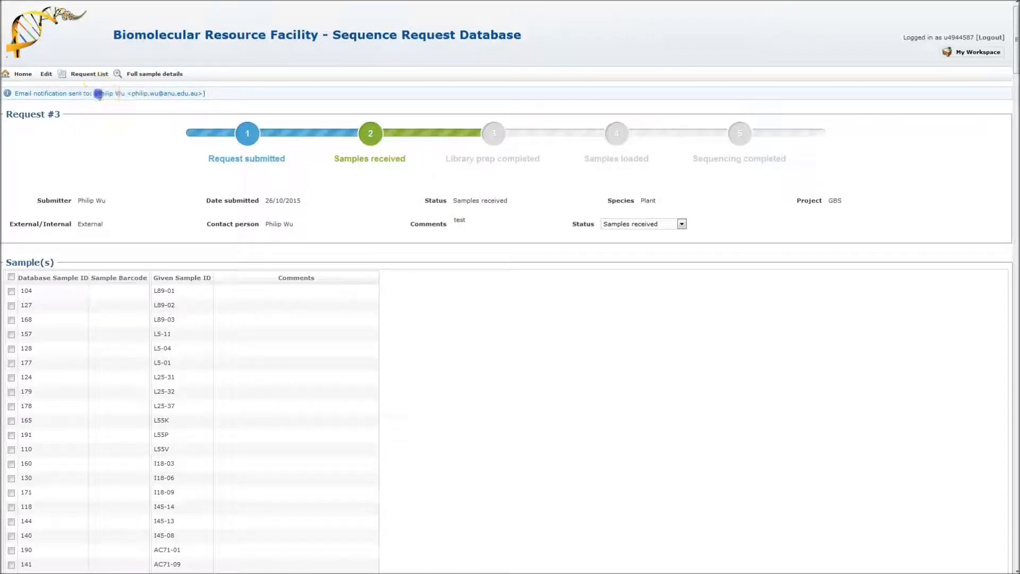
drag(97, 94, 202, 93)
click(212, 95)
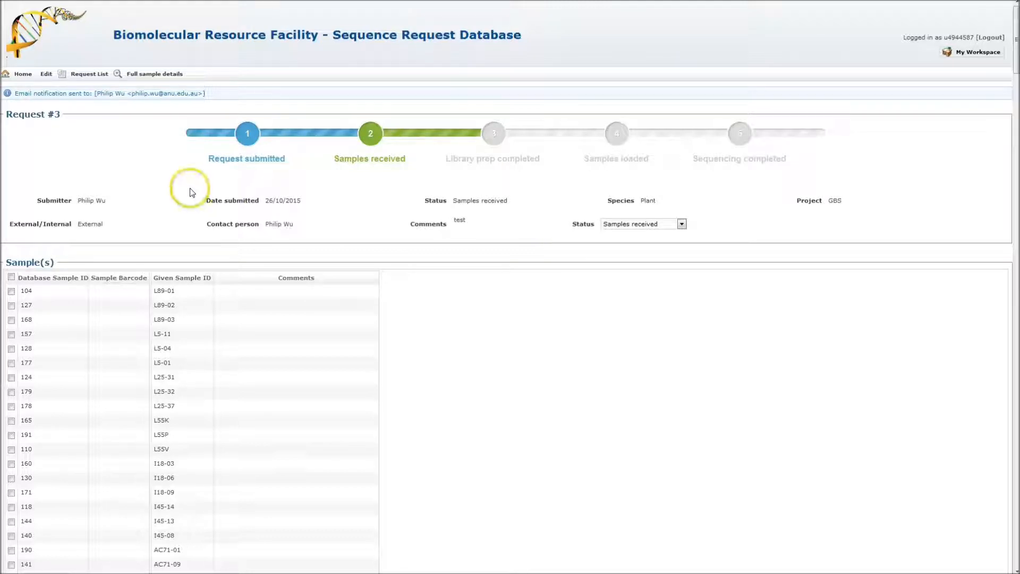
- Select request #3 in the request list and add it to My Workspace
click(23, 75)
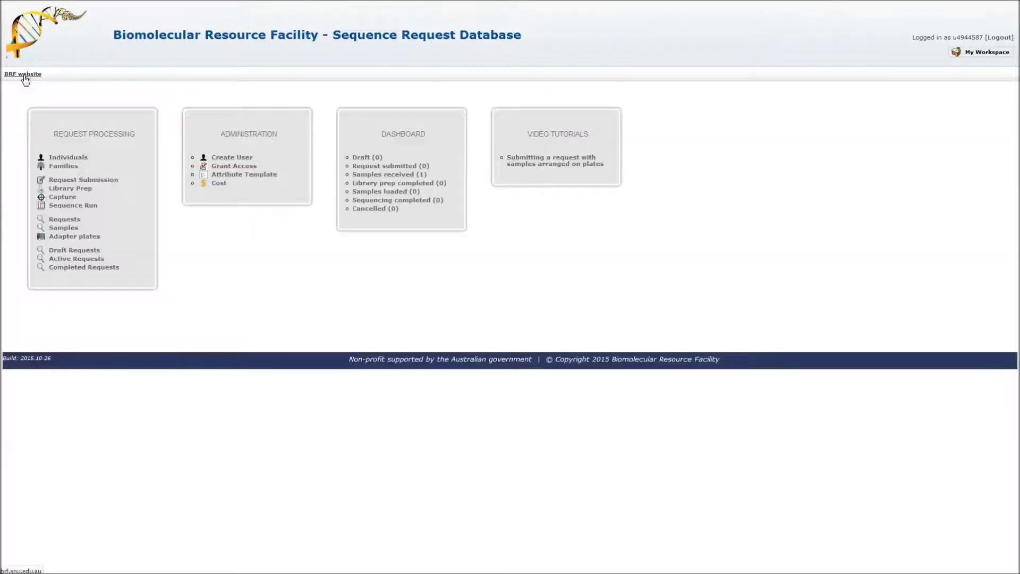
click(56, 219)
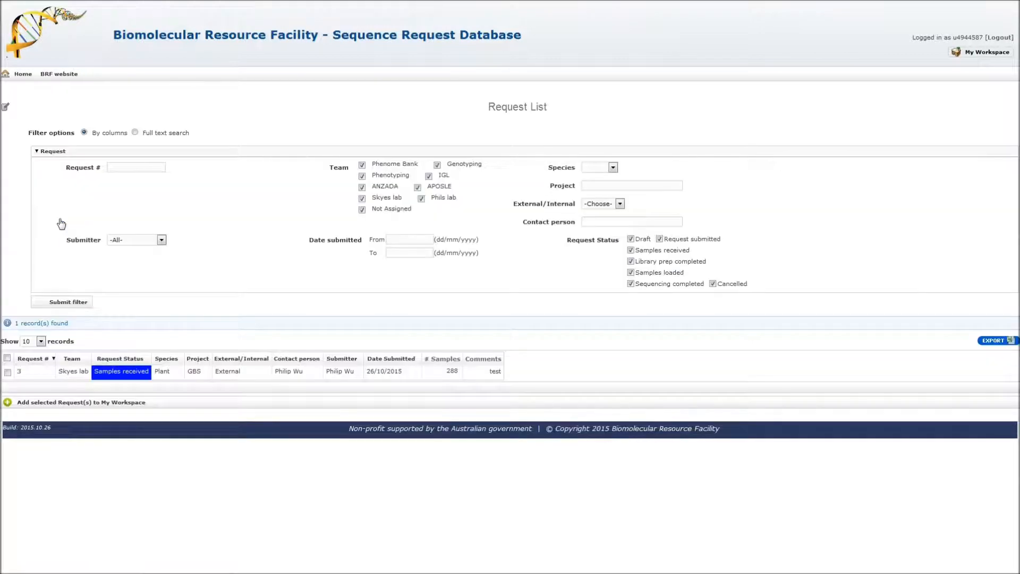
click(8, 372)
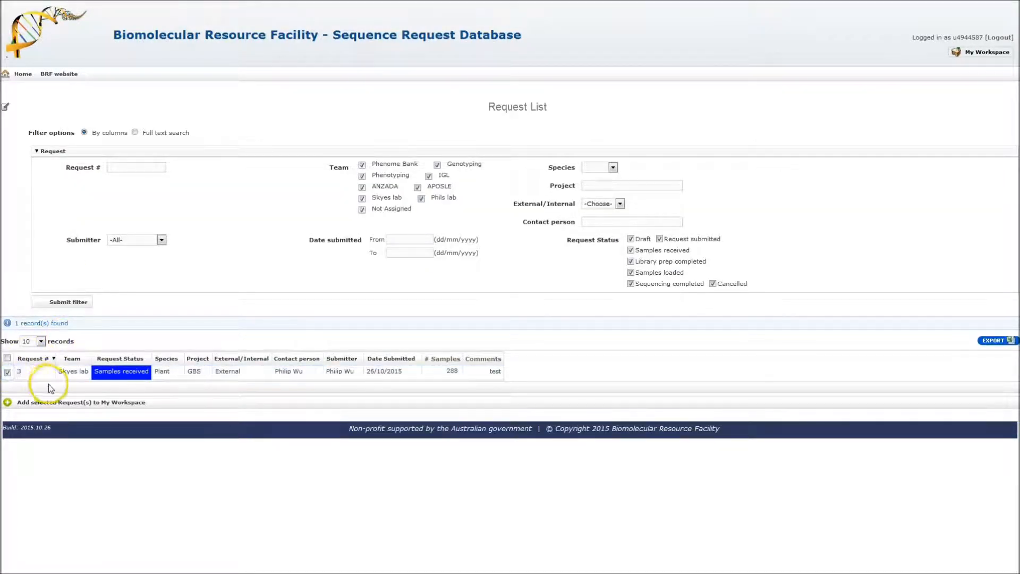
click(59, 404)
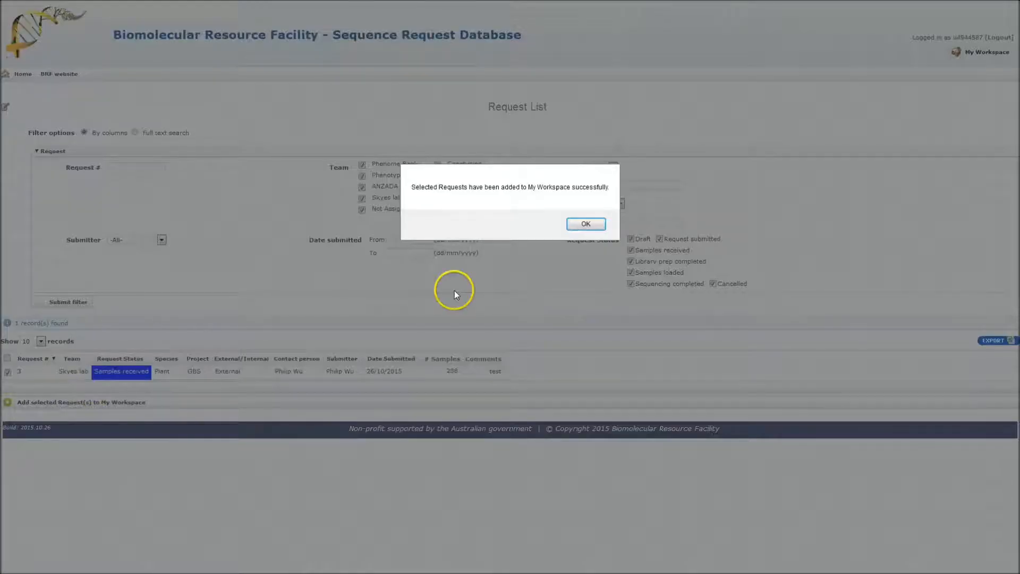
click(578, 223)
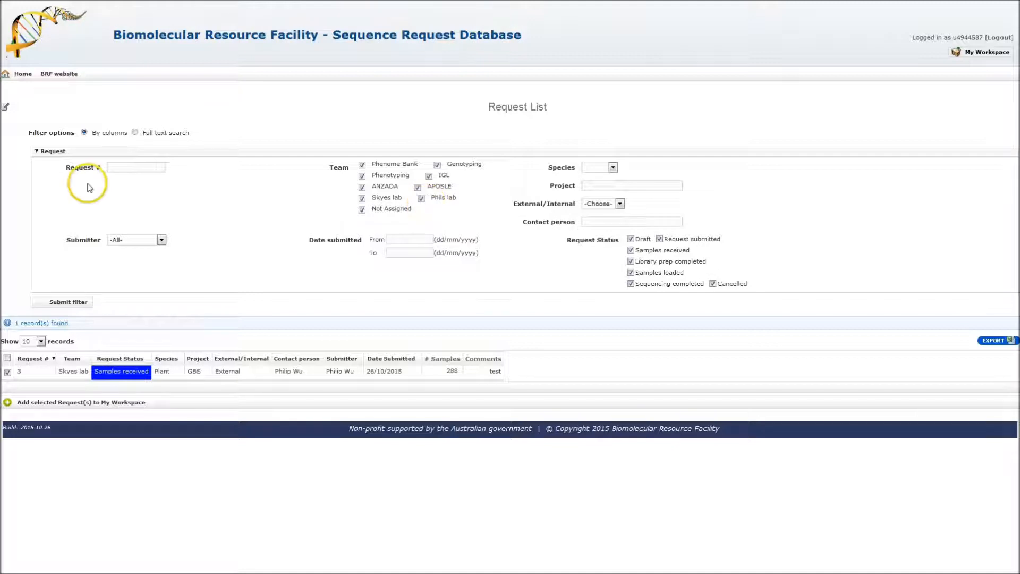
- Create a new library prep with 5 cycles and the comment "test"
click(23, 75)
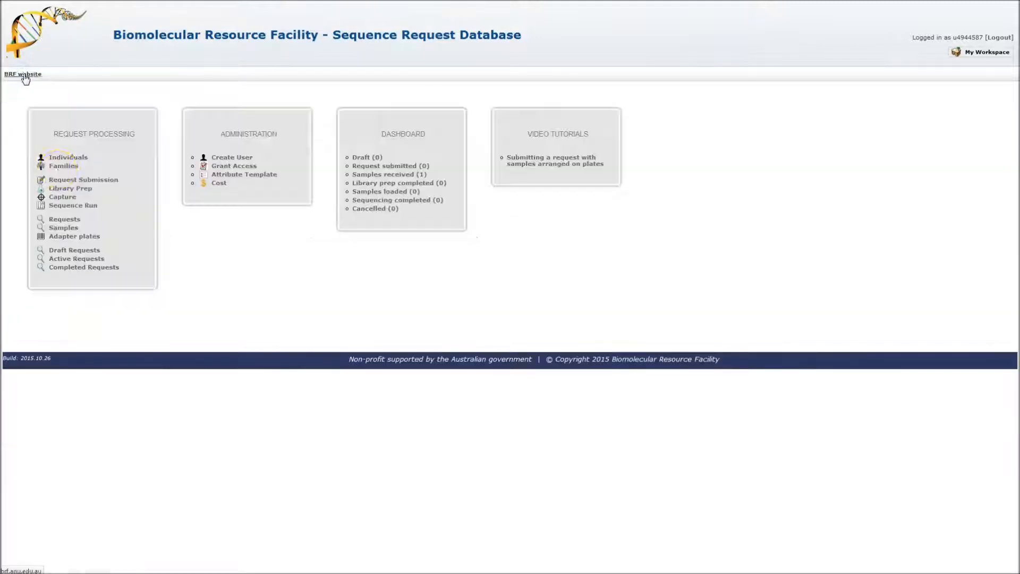
click(69, 189)
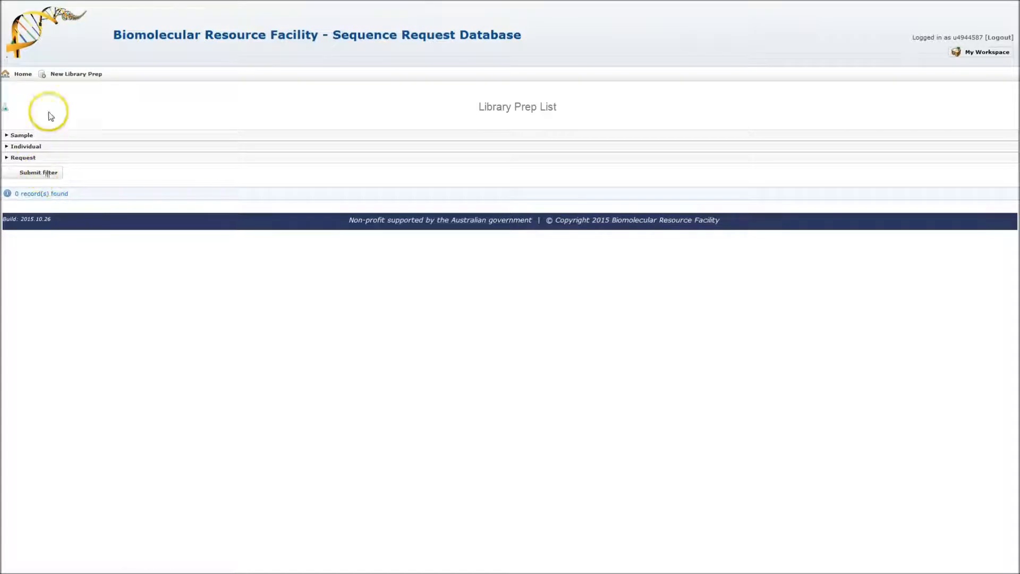
click(64, 76)
click(89, 142)
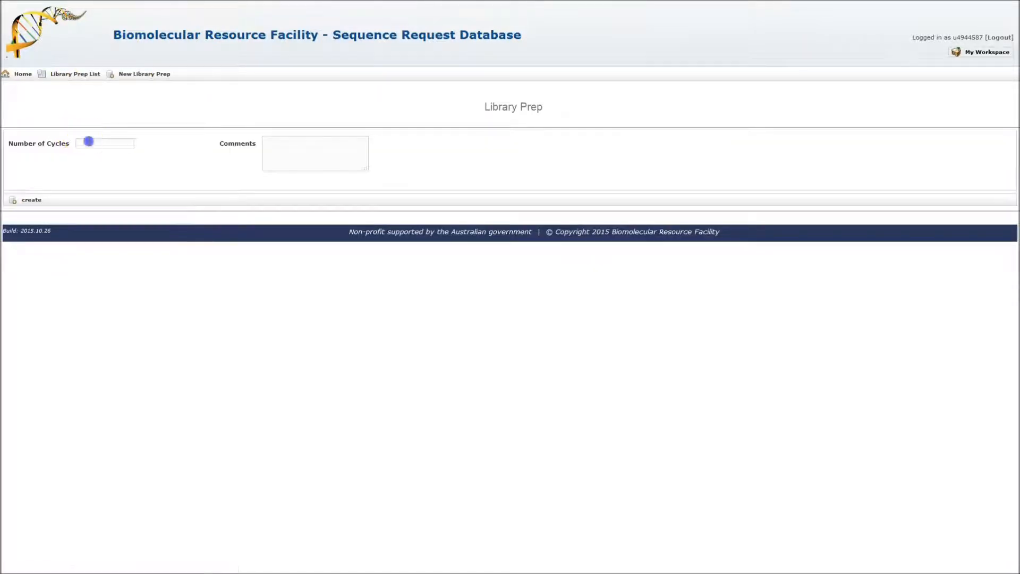
text(5)
click(292, 141)
click(28, 201)
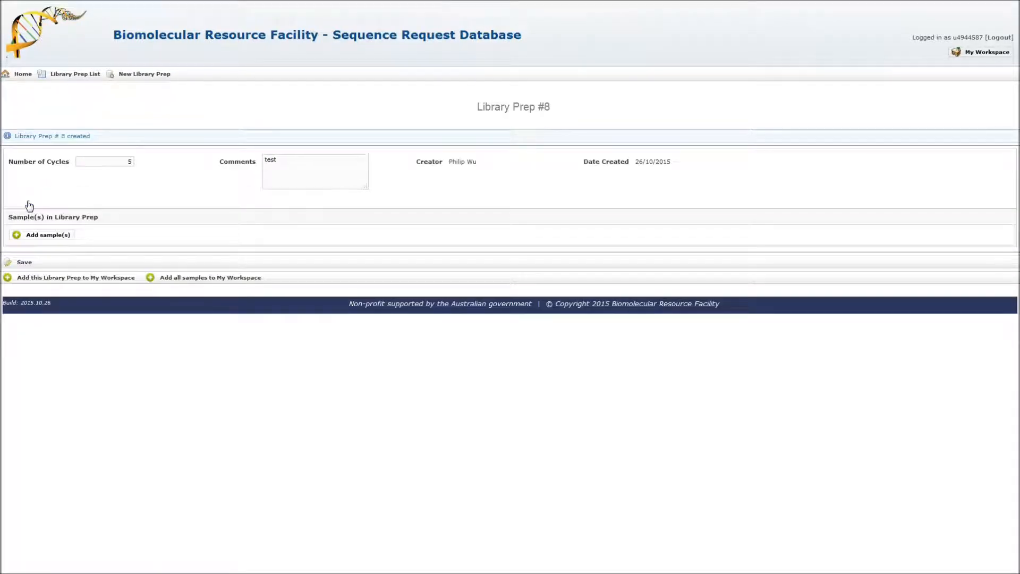
- Add the samples of request #3 from My Workspace to the new library prep and close the workspace
click(56, 238)
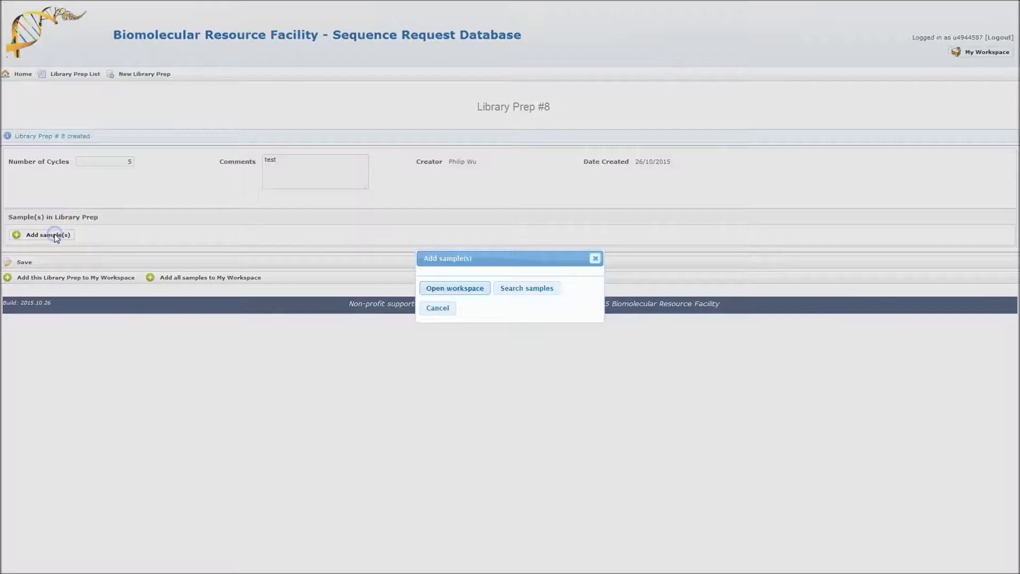
click(442, 287)
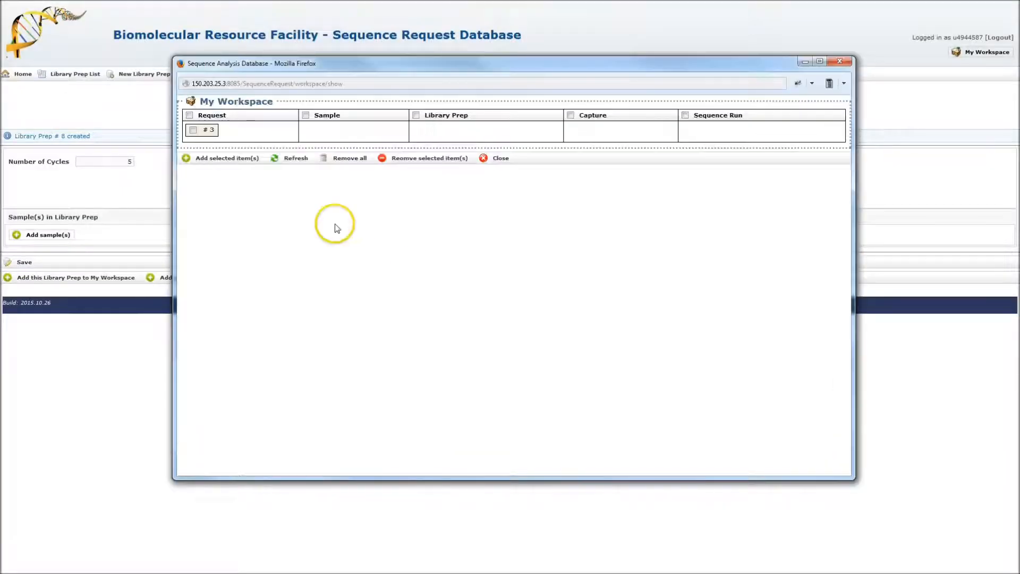
click(214, 160)
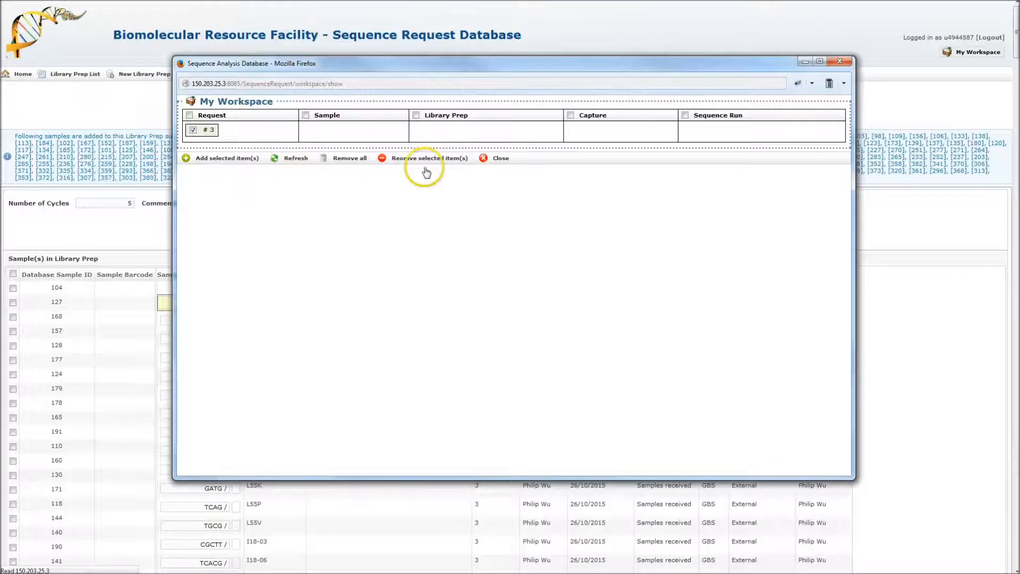
click(499, 159)
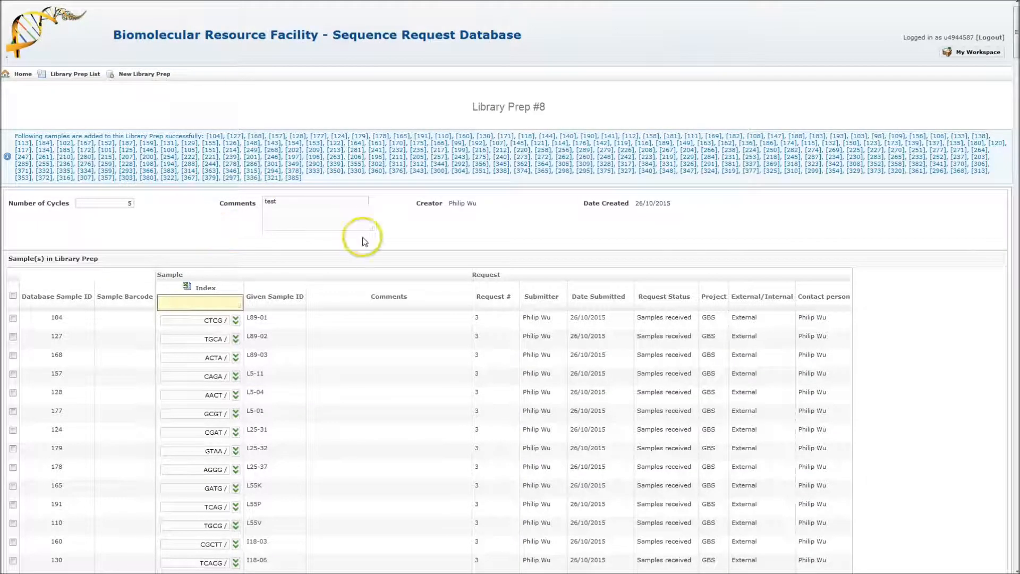
- Save the library prep with its newly added samples
drag(1017, 55, 1018, 572)
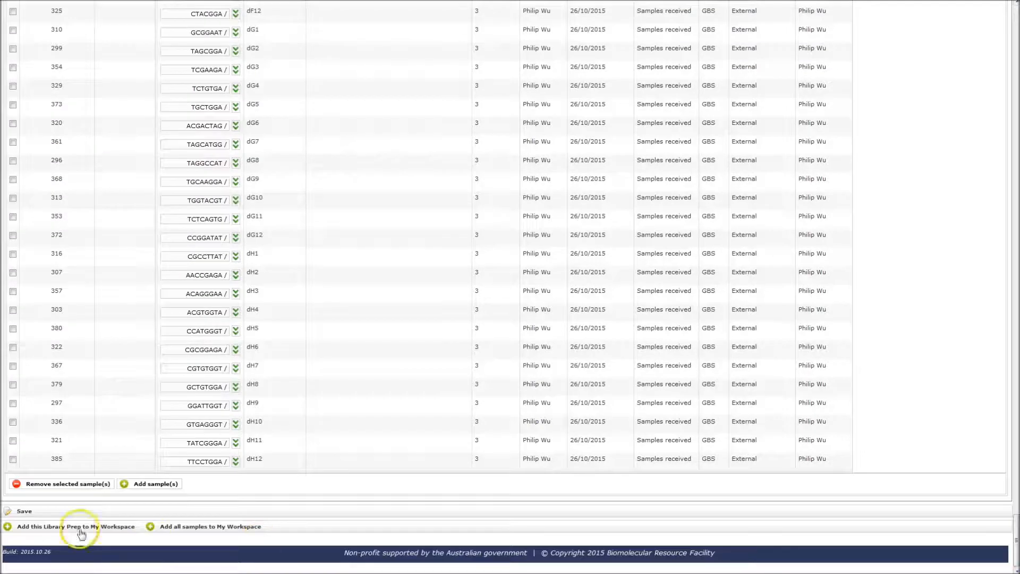
click(23, 511)
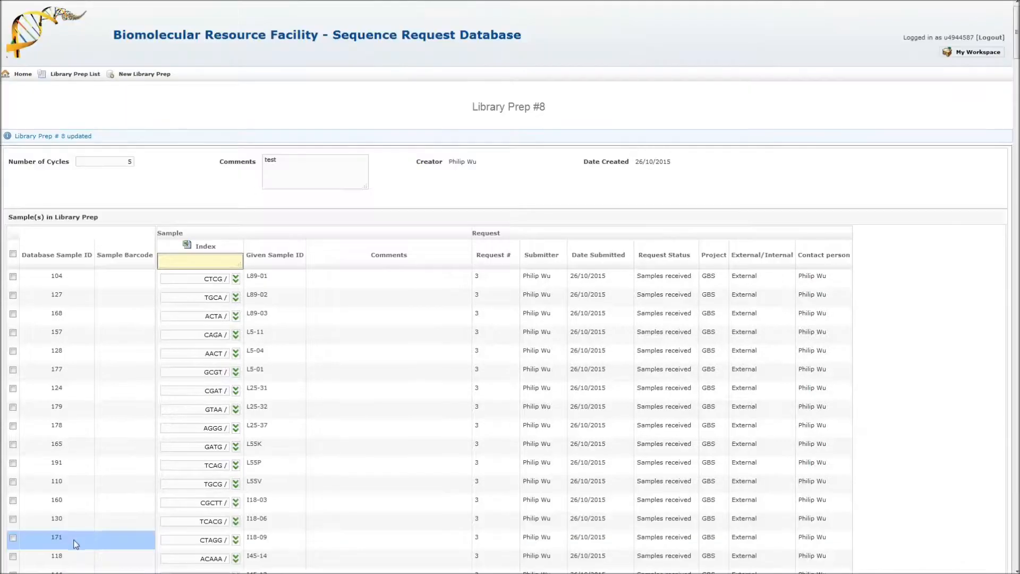
drag(93, 136, 17, 136)
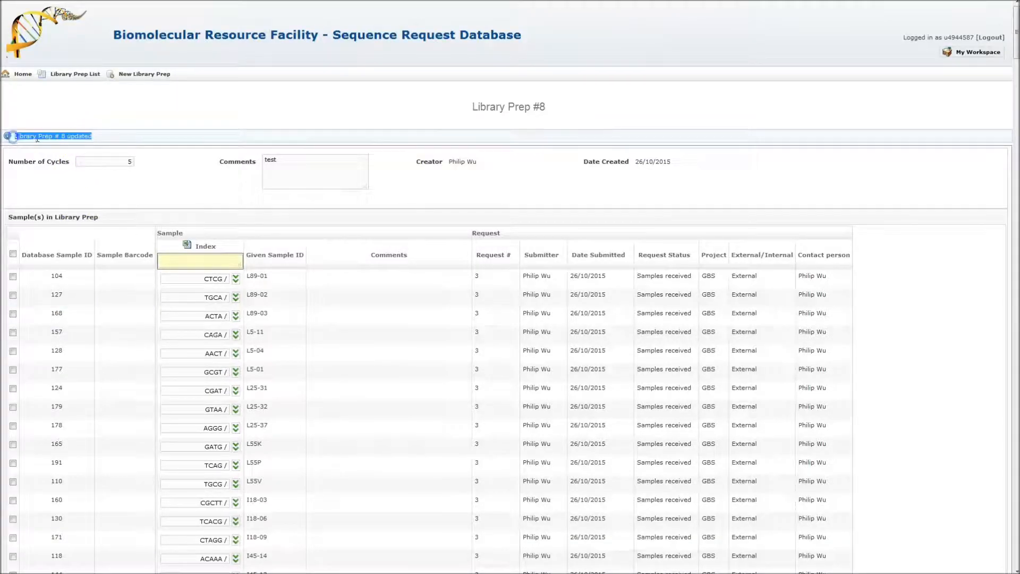
click(45, 137)
- Reopen request #3 from the request list and set its status to Library prep completed
click(23, 74)
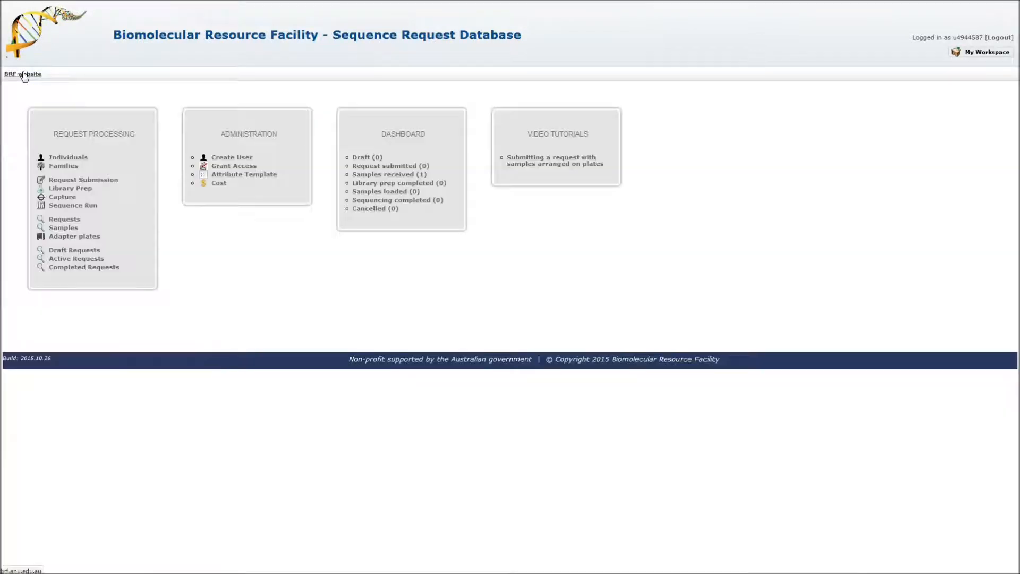
click(63, 221)
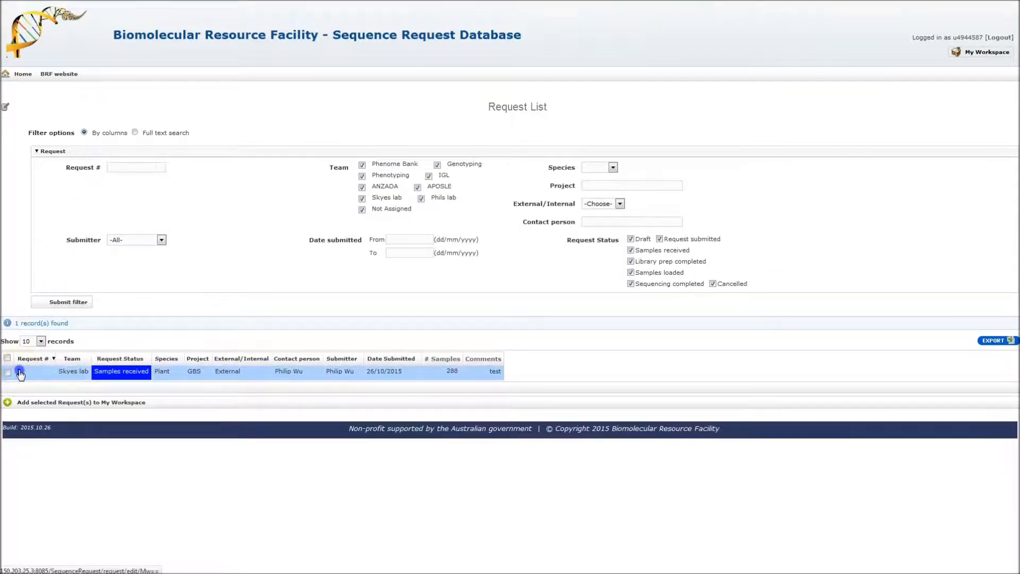
click(19, 374)
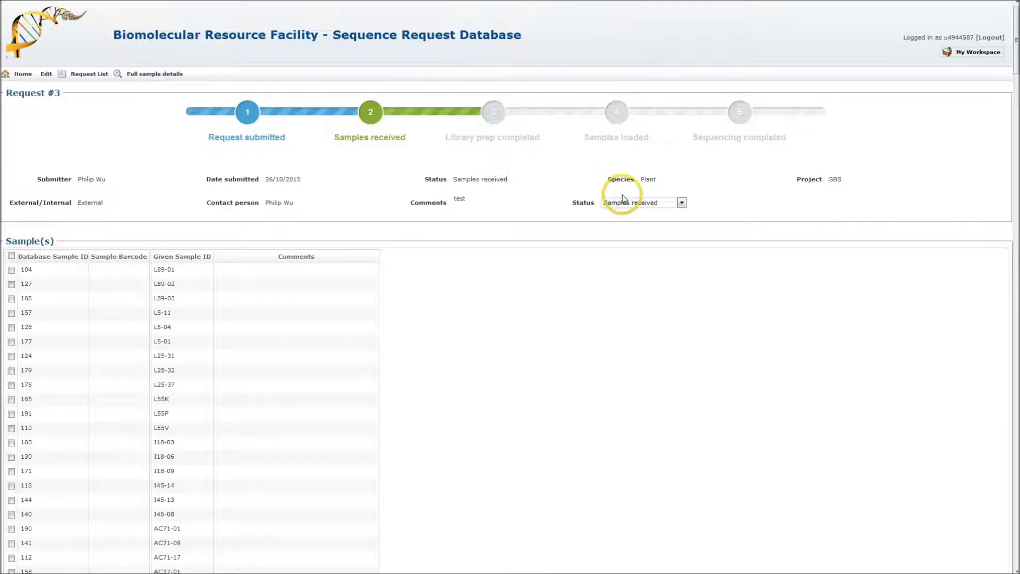
click(627, 203)
click(632, 233)
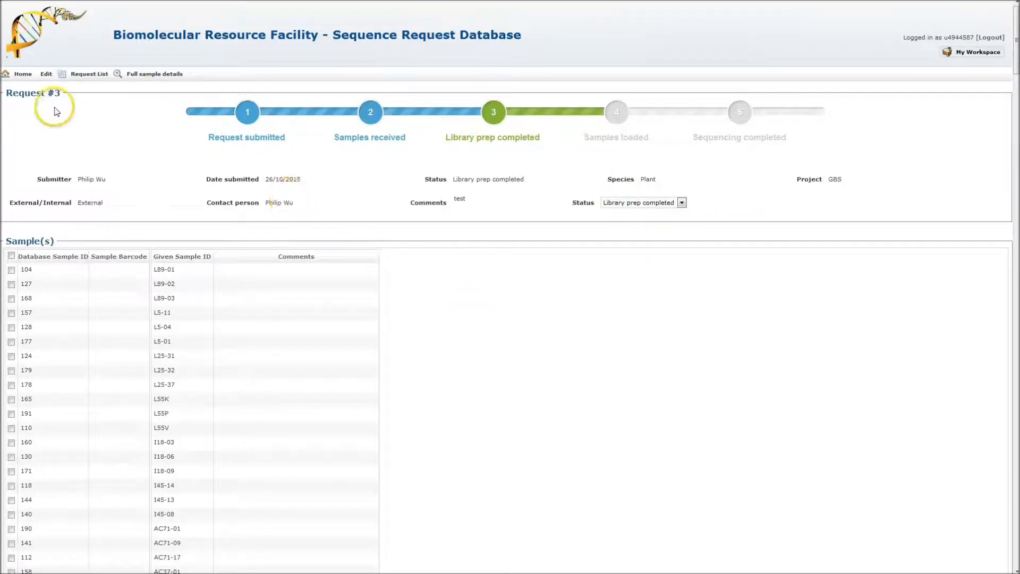
- Start a new sequence run with flow cell ID FC706VJ and 26/10/2015 as the date samples were submitted to the sequencing facility
click(23, 74)
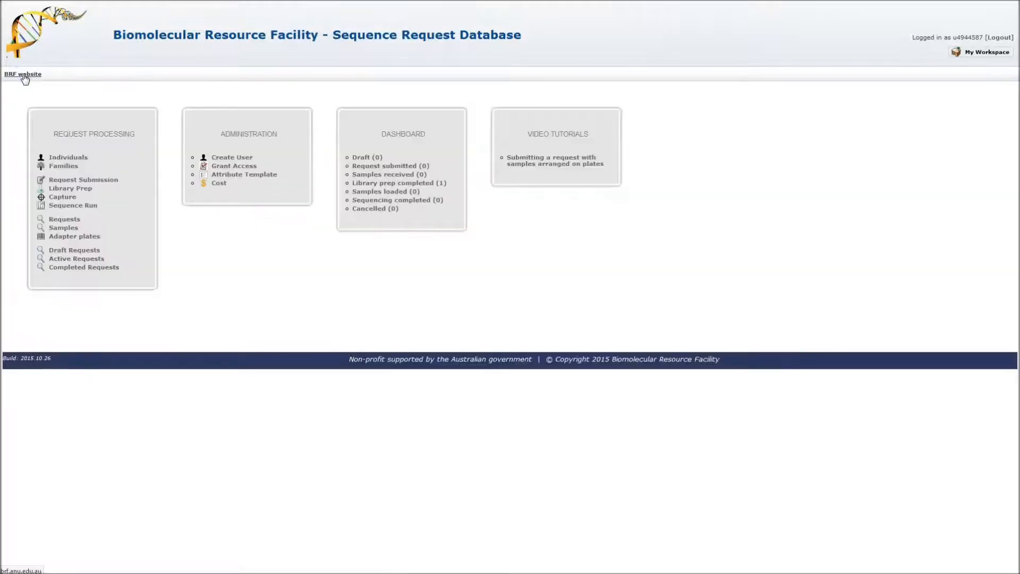
click(80, 206)
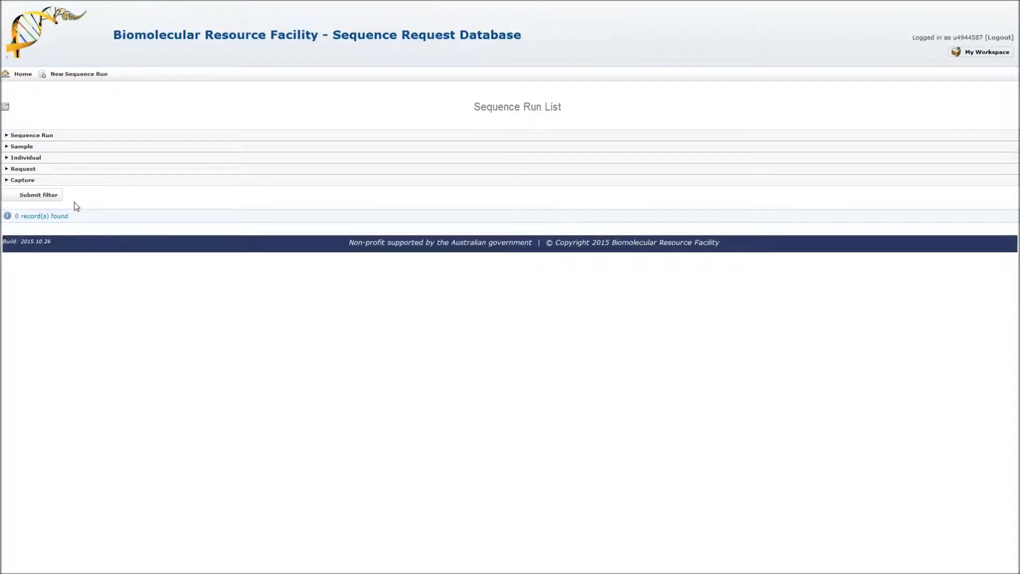
click(74, 75)
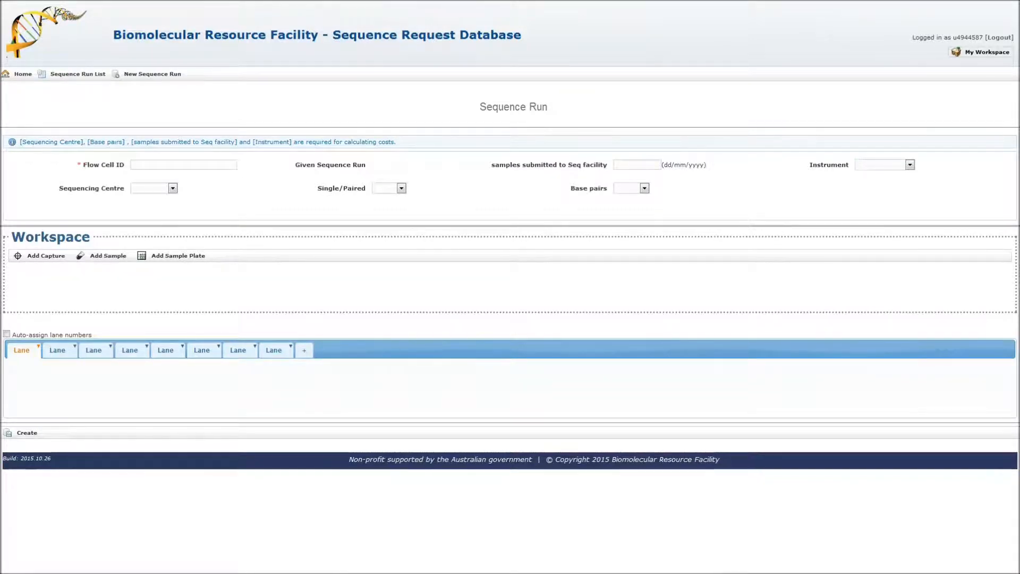
click(221, 164)
text(FC706VJ)
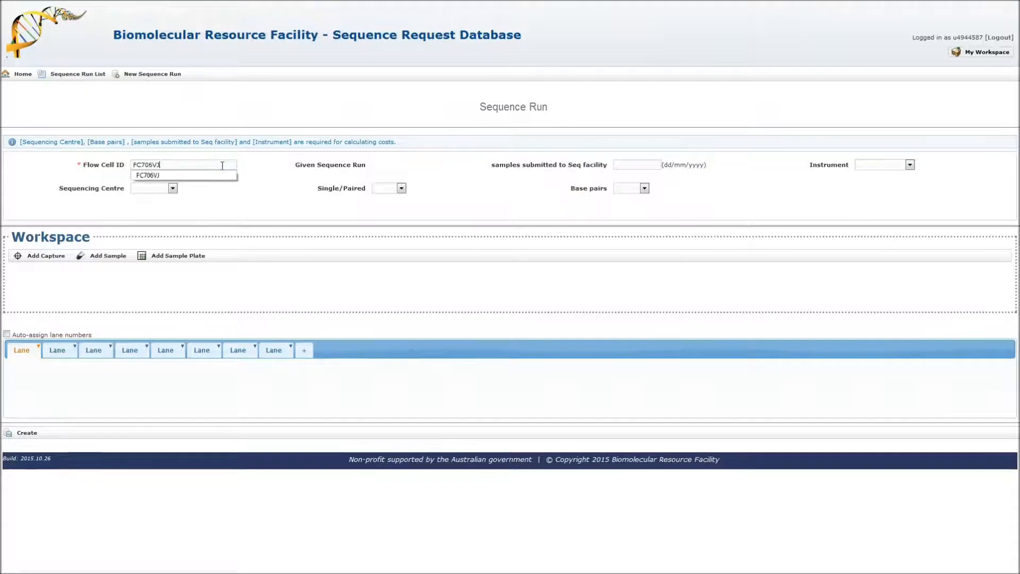
click(628, 163)
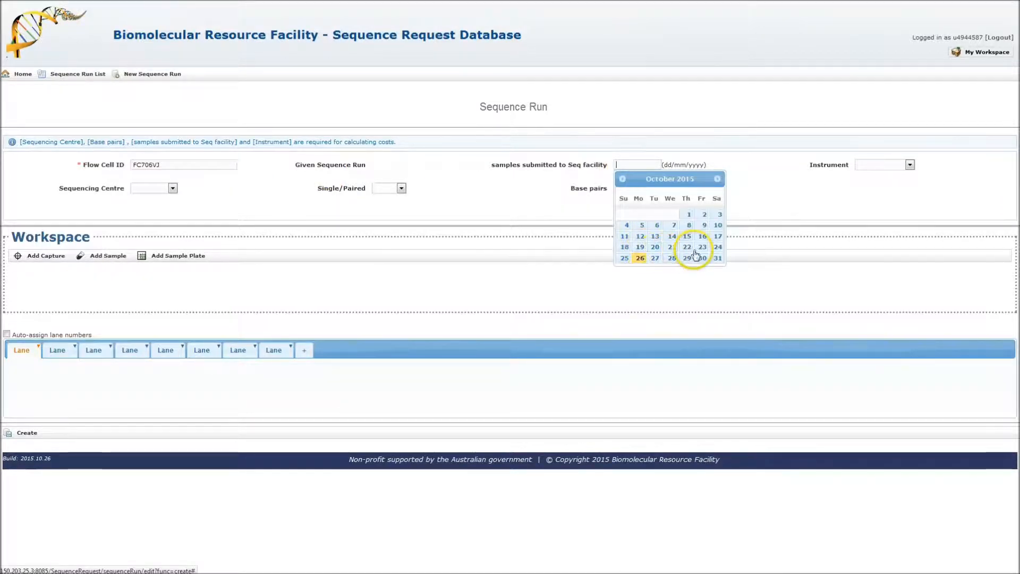
click(641, 258)
- Set the sequence run's instrument to HiSeq 2000, sequencing centre to BRF, read type to Single and base pairs to 100 bp
click(872, 166)
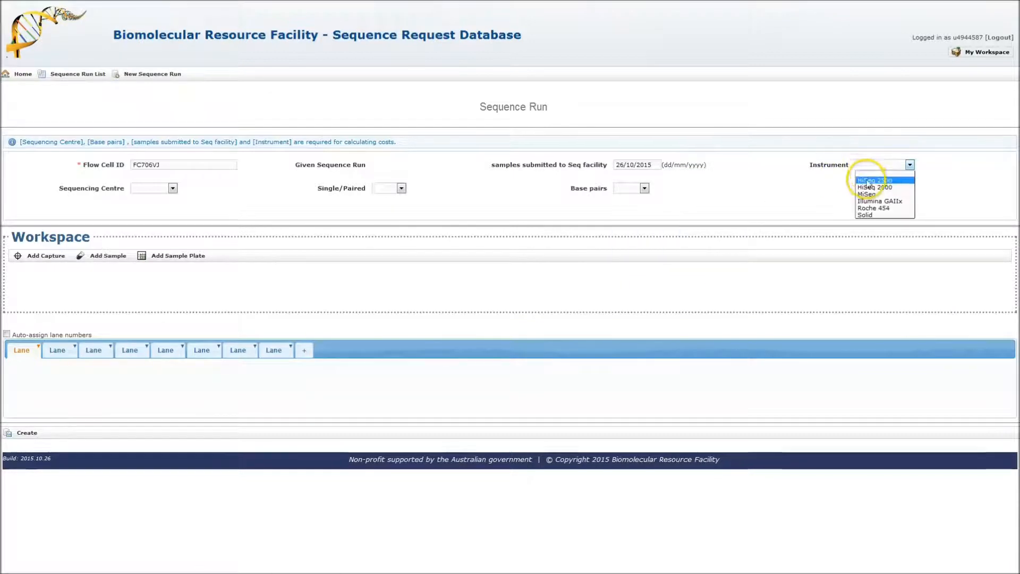
click(873, 177)
click(154, 188)
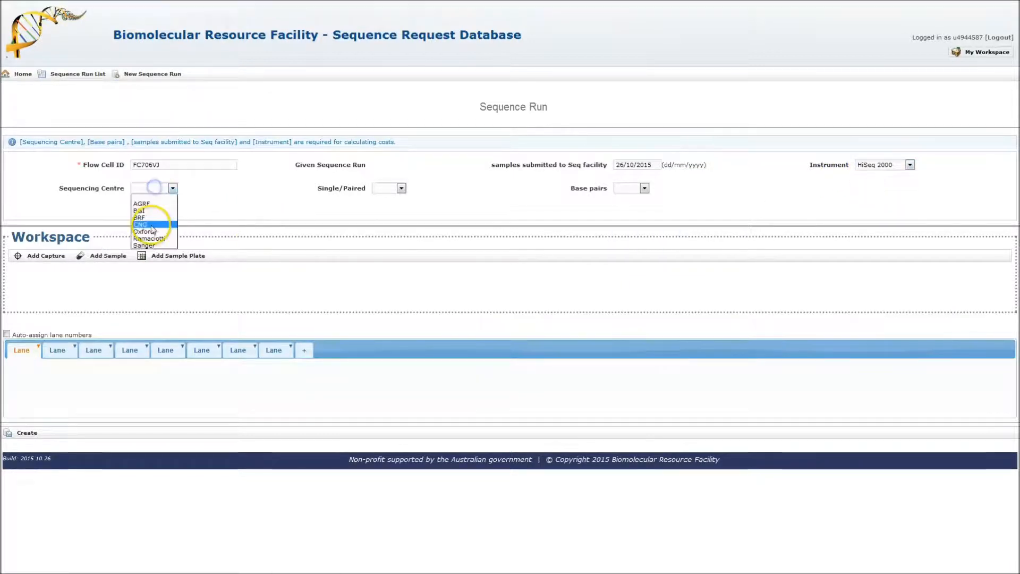
click(141, 217)
click(396, 189)
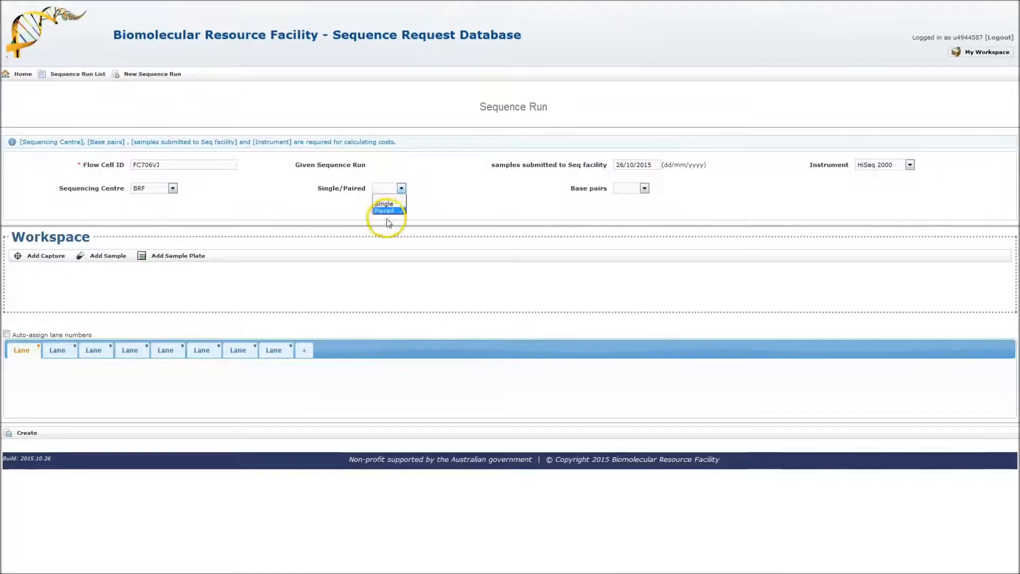
click(392, 204)
click(635, 188)
click(627, 225)
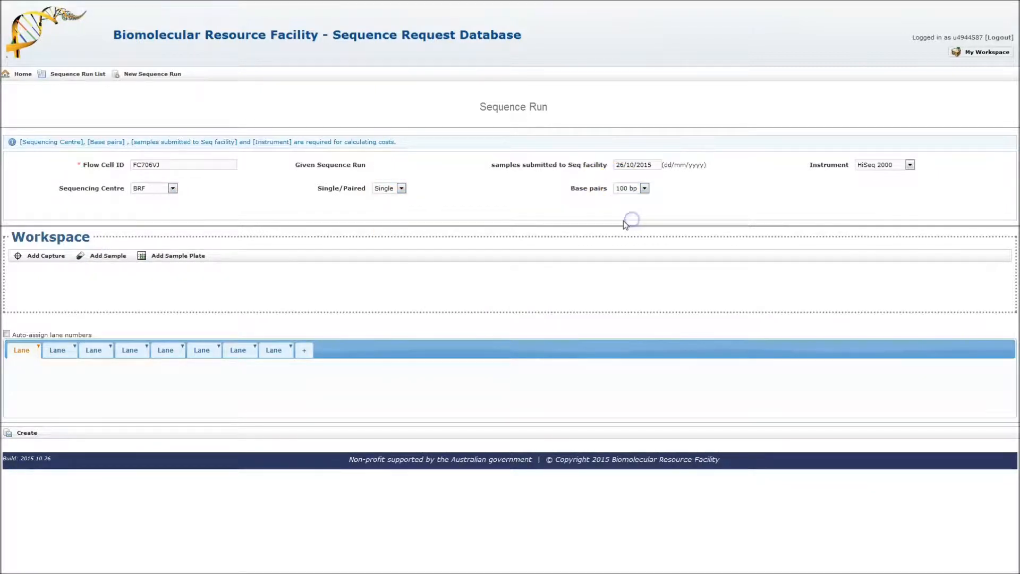
- Add the sample plates marg, PelliePlate2 and PelliePlate1 of request #3 to the run's workspace and turn on automatic lane numbering
click(143, 256)
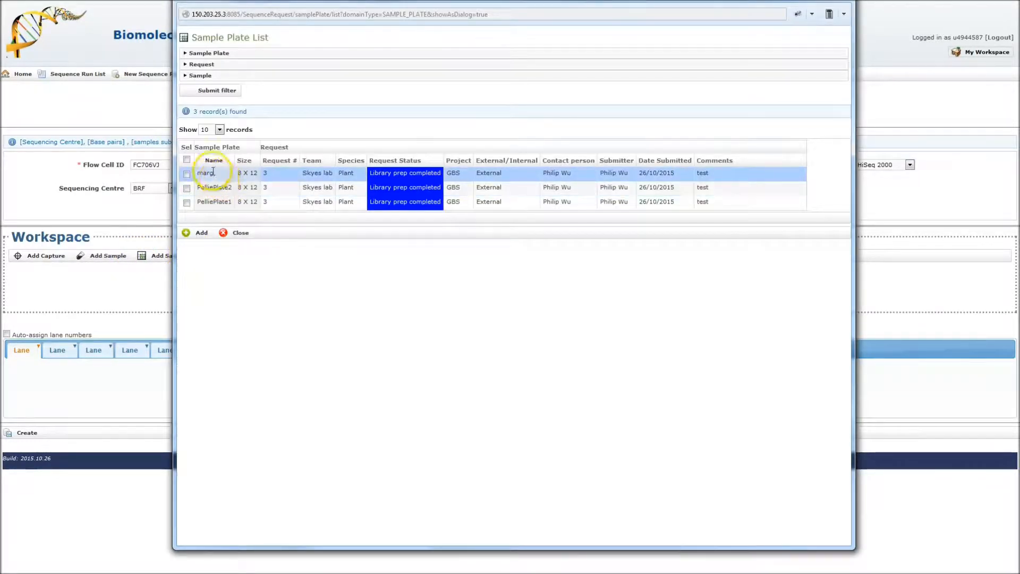
click(187, 160)
click(199, 233)
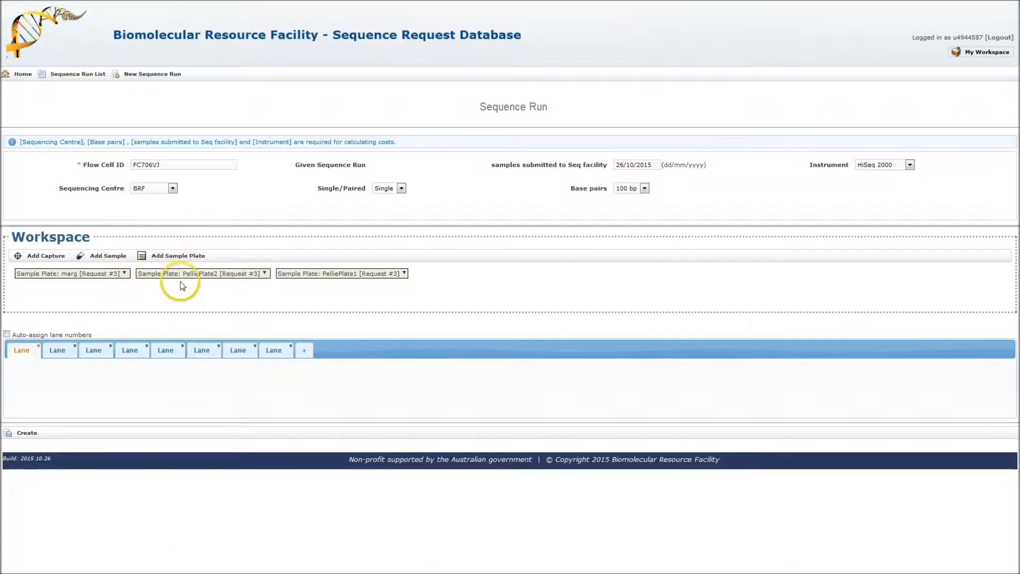
click(6, 334)
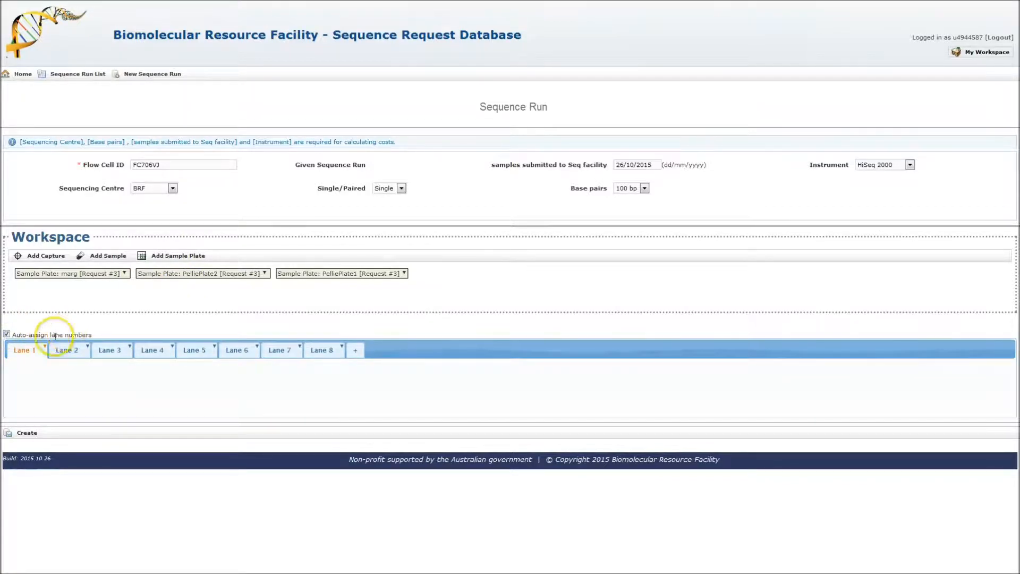
click(45, 348)
click(110, 371)
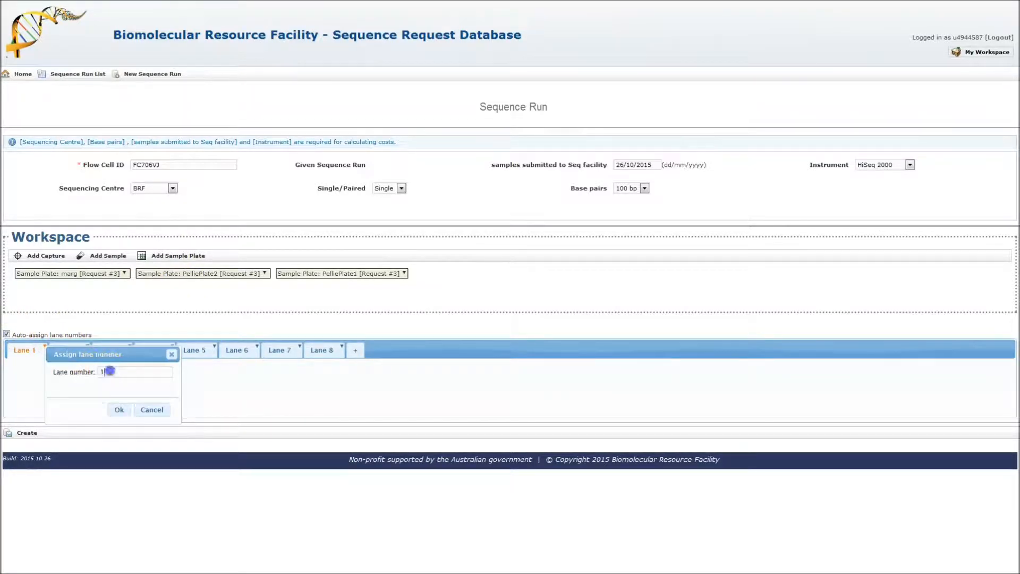
click(157, 410)
- Place PelliePlate1 in Lane 1, PelliePlate2 in Lane 2 and marg in Lane 3, and create the sequence run
drag(314, 273, 66, 386)
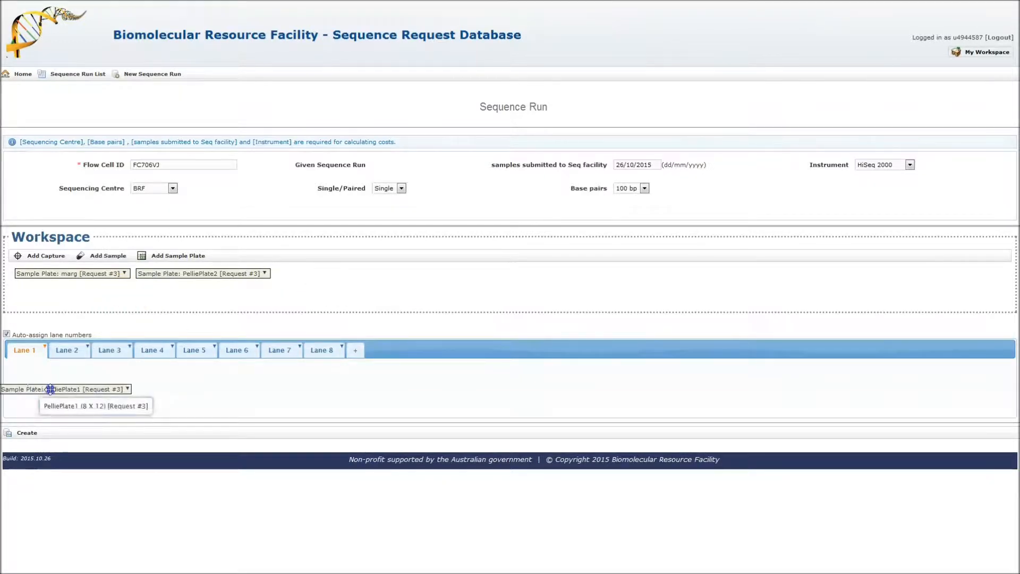
click(66, 352)
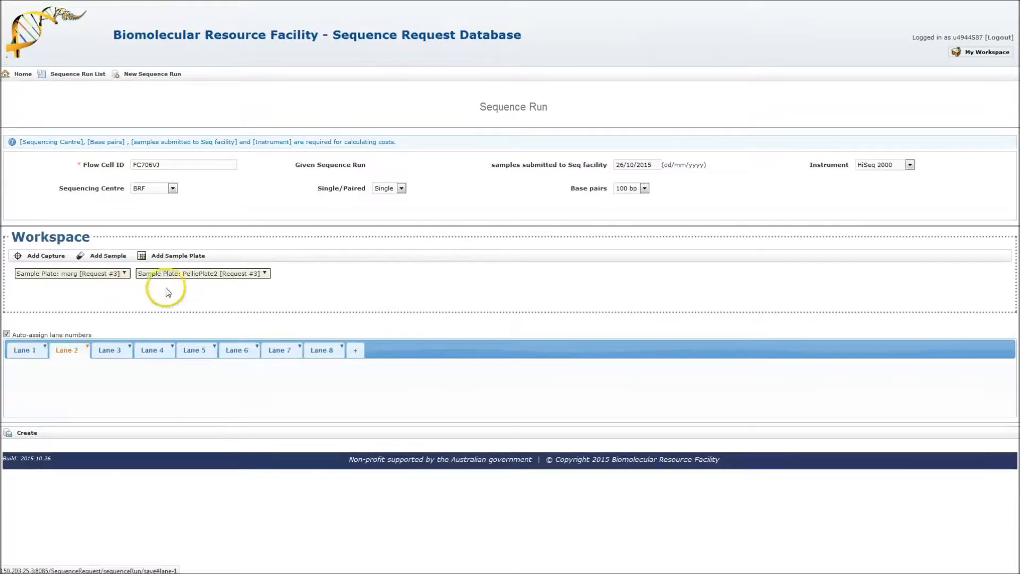
drag(176, 272, 74, 383)
click(116, 352)
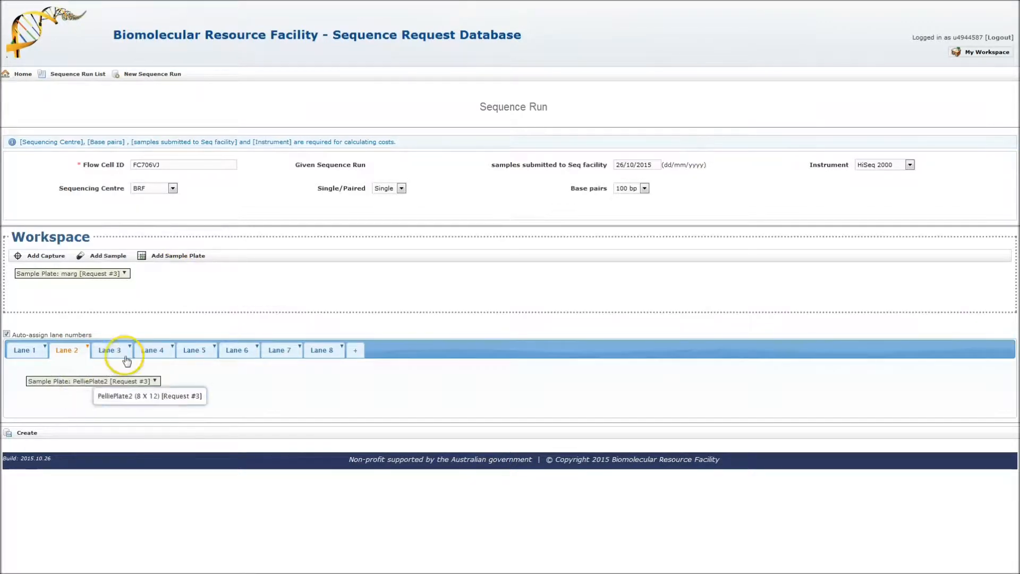
drag(84, 275, 95, 378)
drag(100, 274, 99, 396)
click(29, 434)
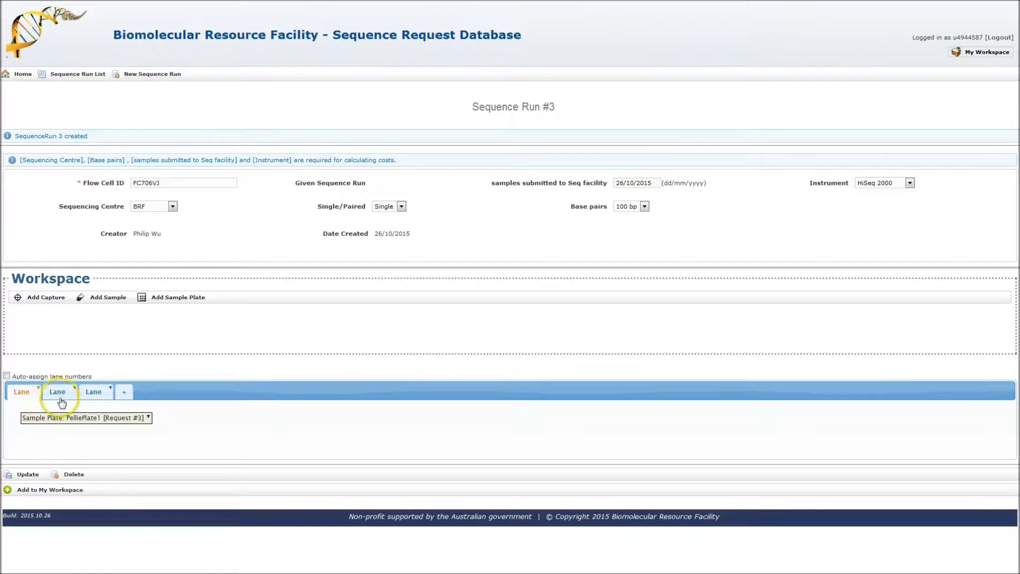
click(93, 392)
click(29, 394)
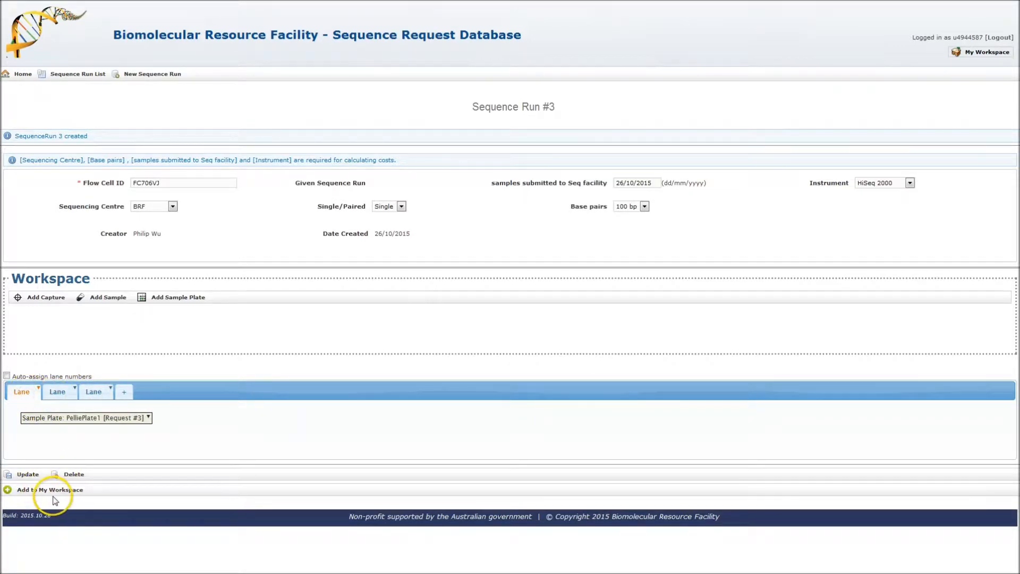
drag(89, 137, 14, 136)
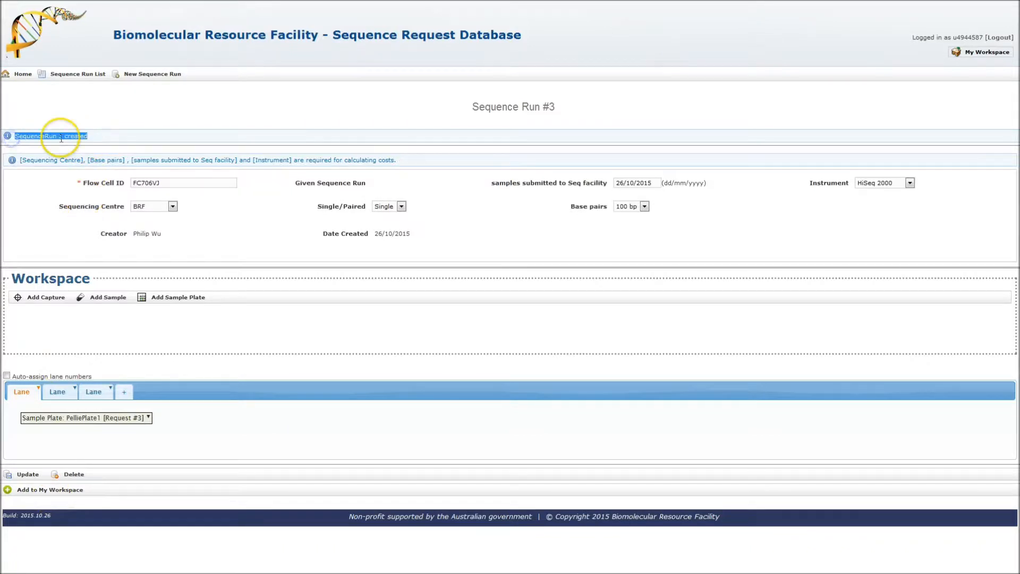
click(63, 140)
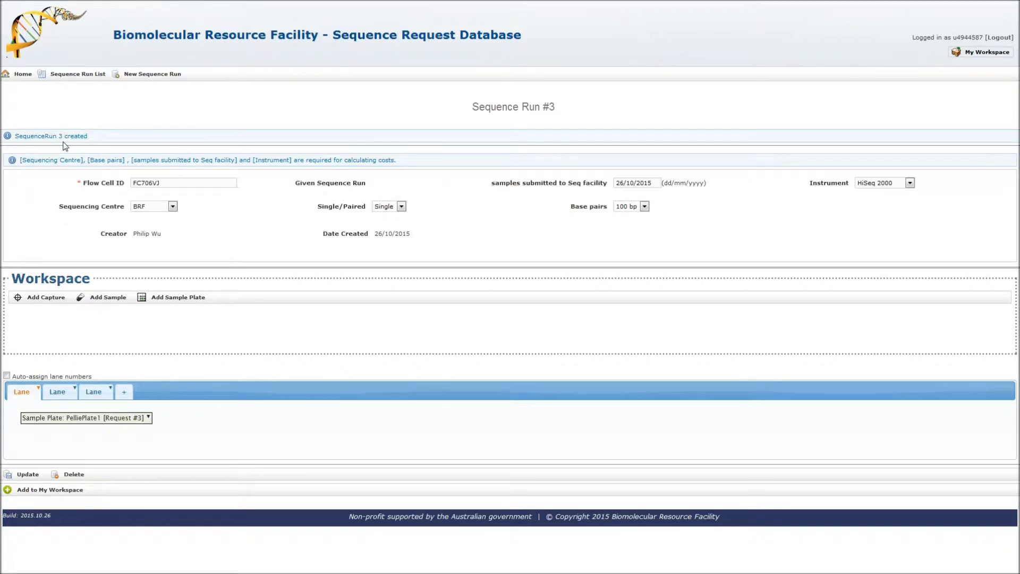
click(59, 140)
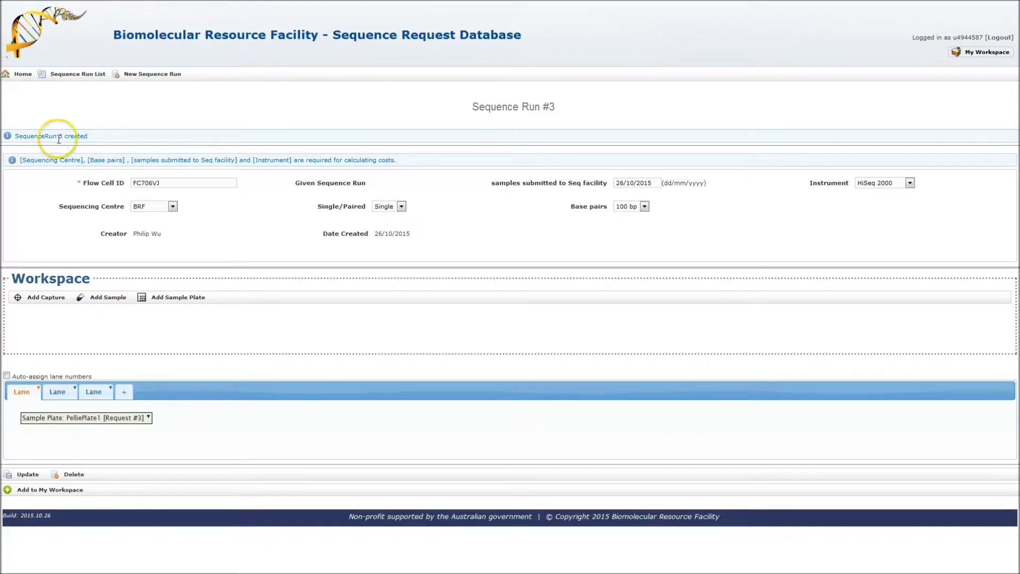
- Go back to the request list, open request #3 and set its status to Samples loaded
click(23, 73)
click(61, 221)
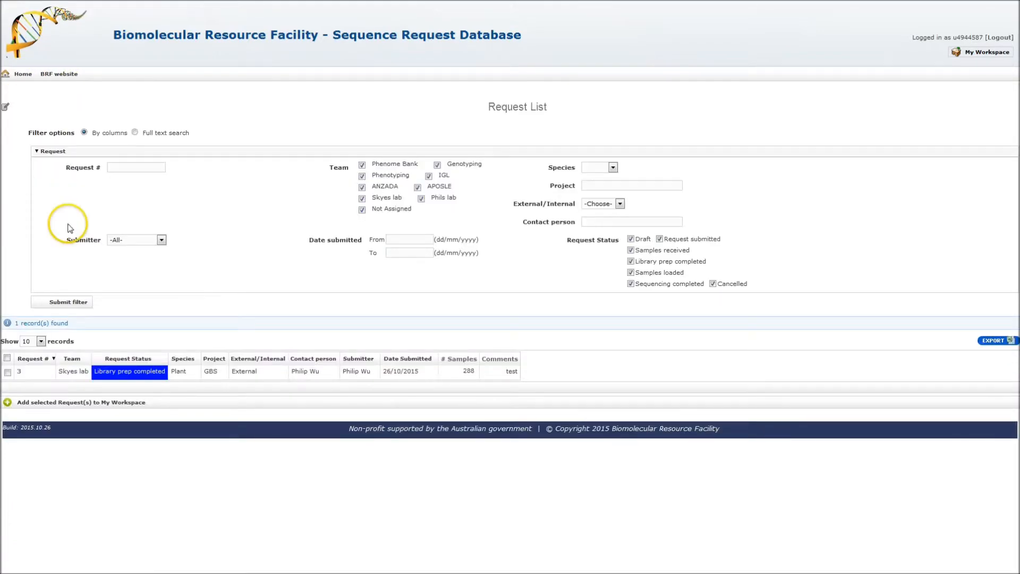
click(16, 372)
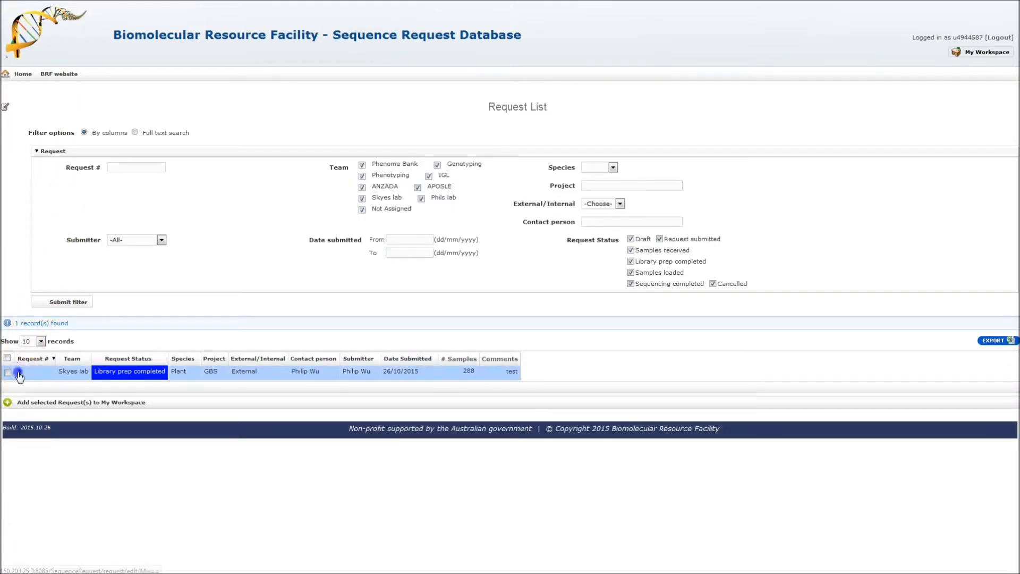
click(19, 374)
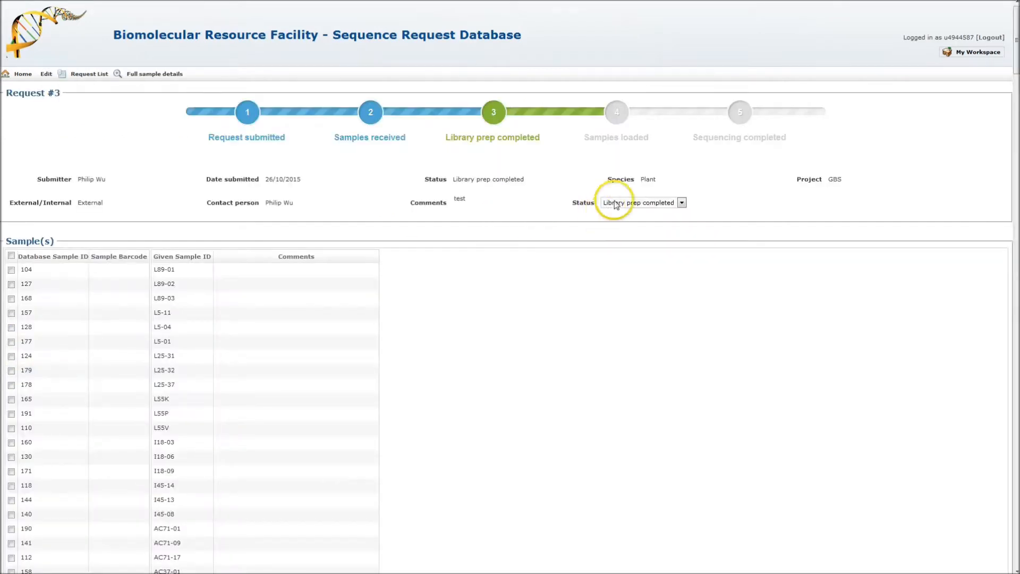
click(617, 202)
click(631, 242)
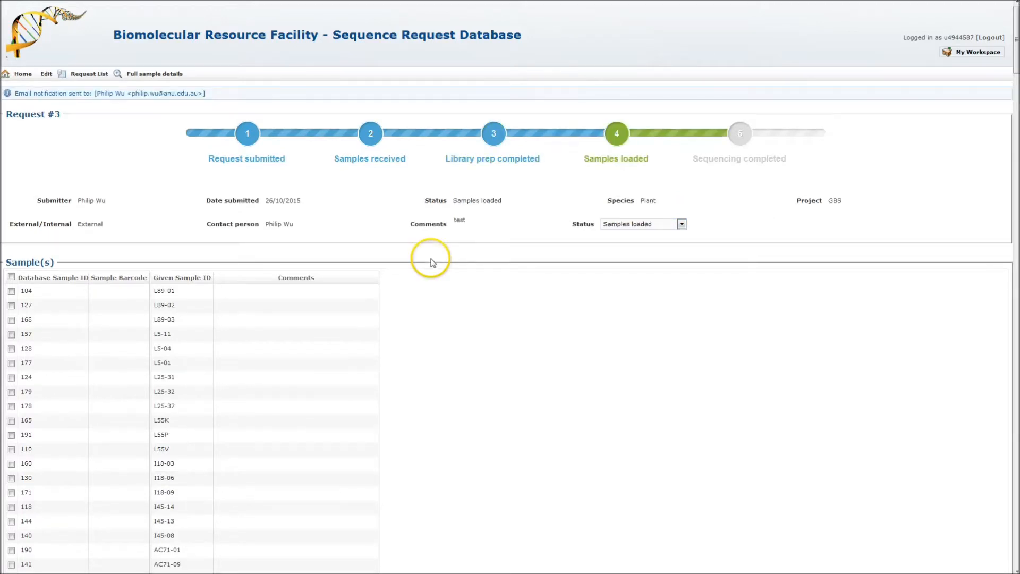
drag(38, 90, 218, 96)
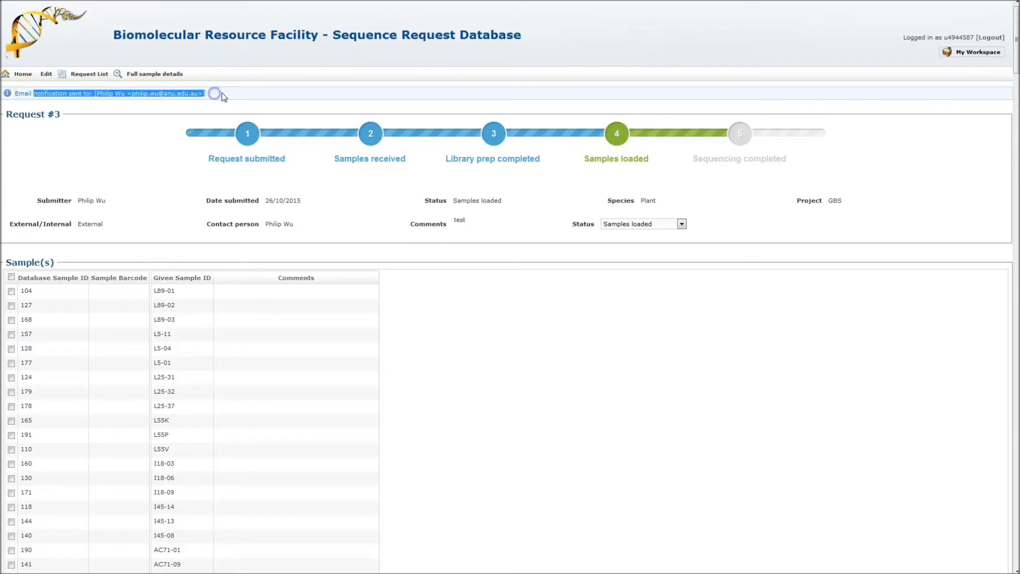
click(223, 97)
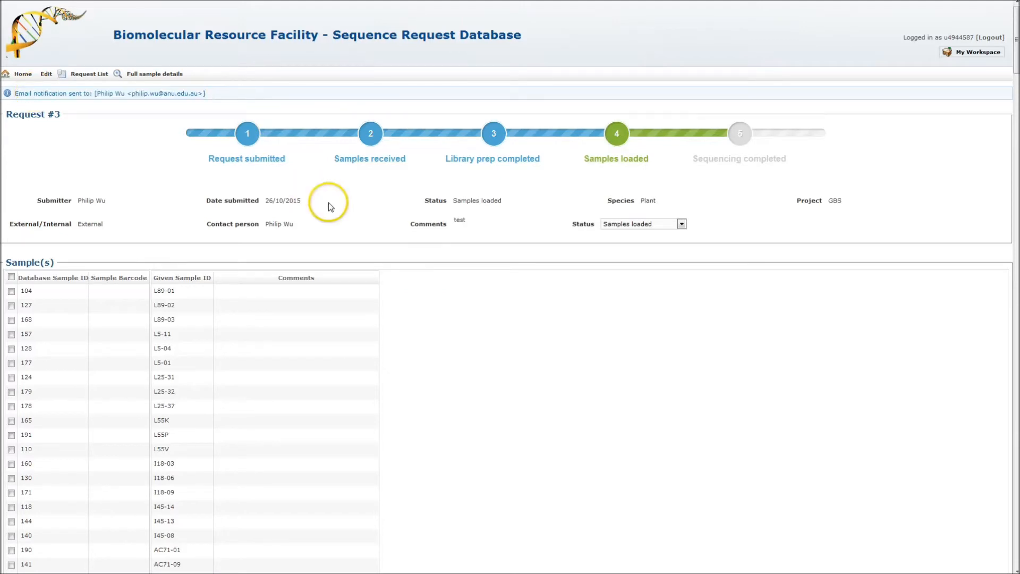
- Set the status of request #3 to Sequencing completed
click(625, 224)
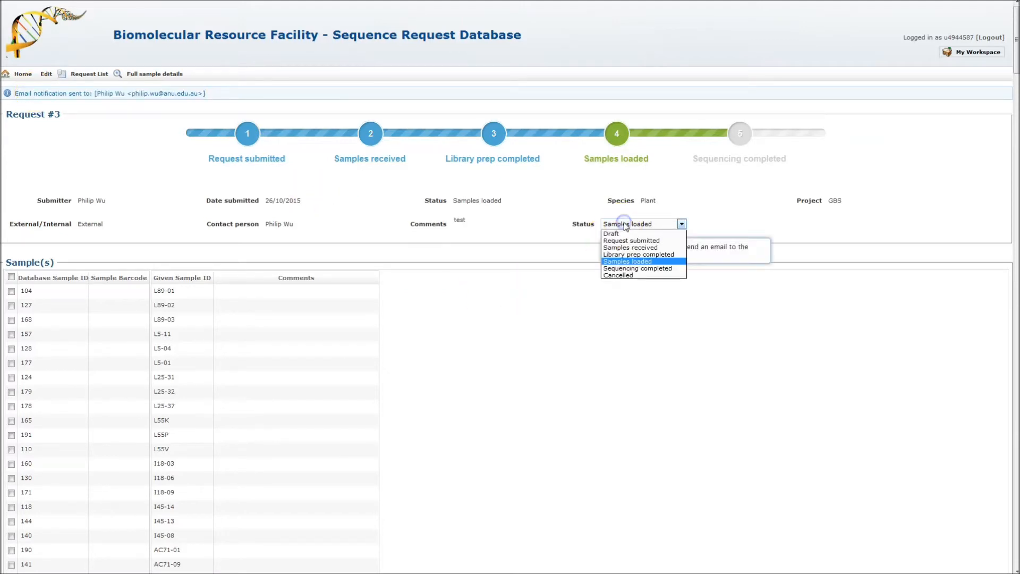
click(629, 269)
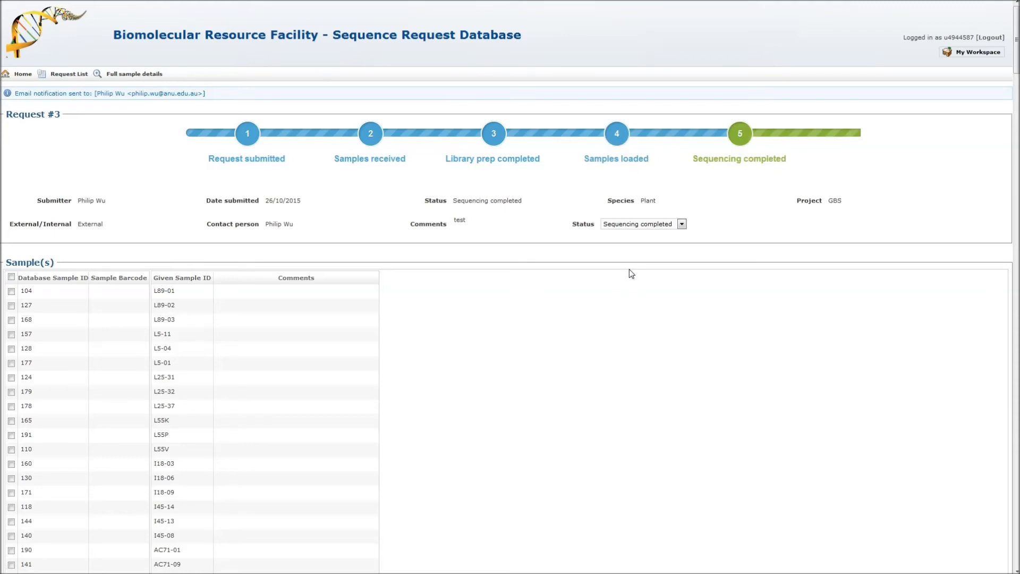
drag(706, 176, 797, 159)
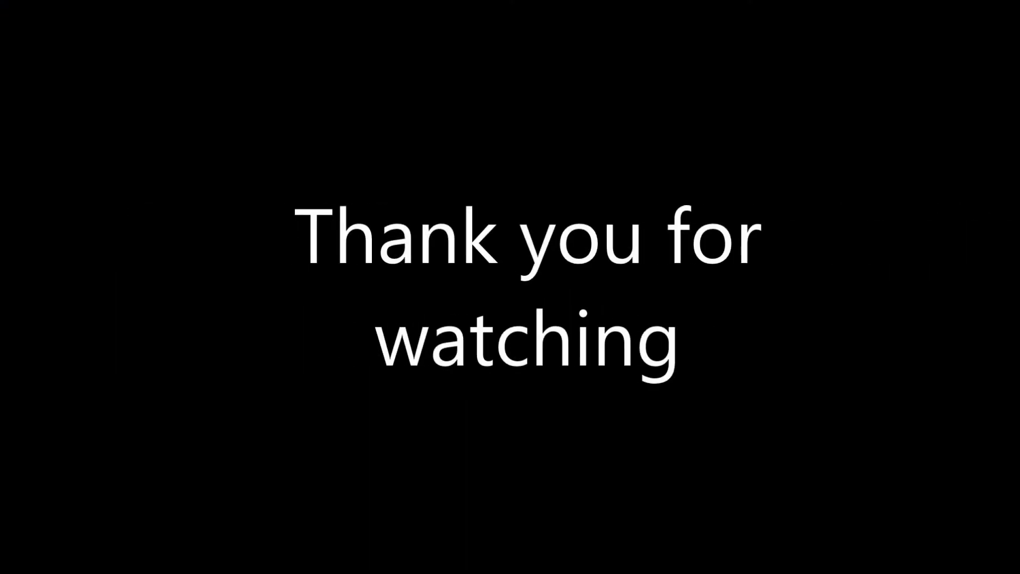